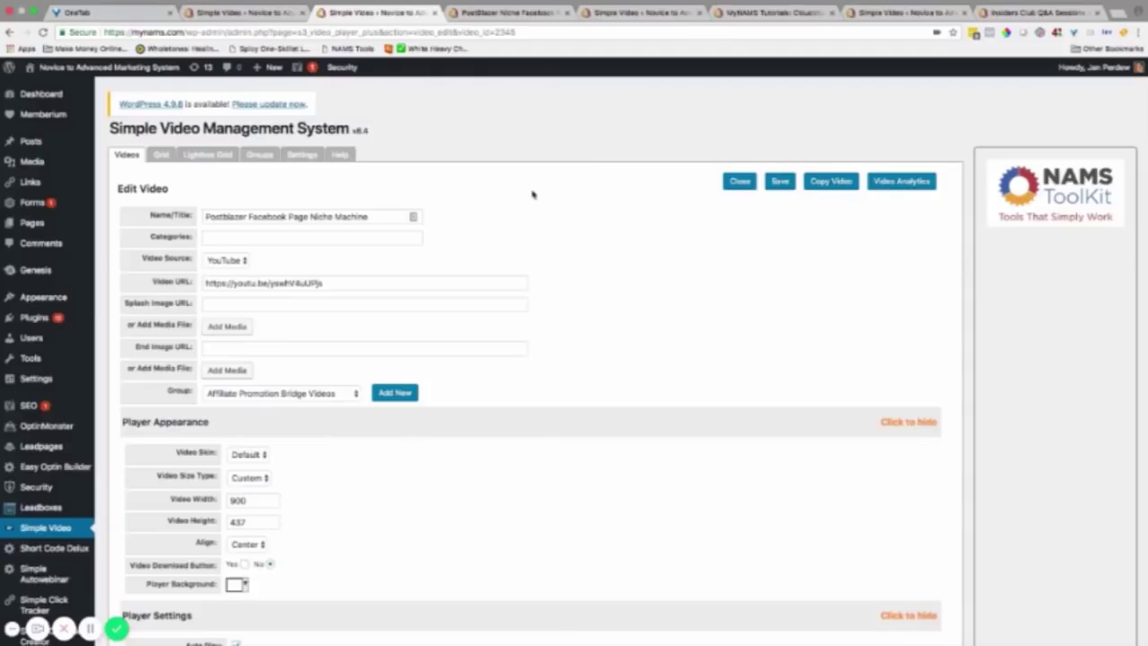
# Play the PostBlazer niche page's video unmuted and skip ahead to its cat-page text slides
pyautogui.click(492, 14)
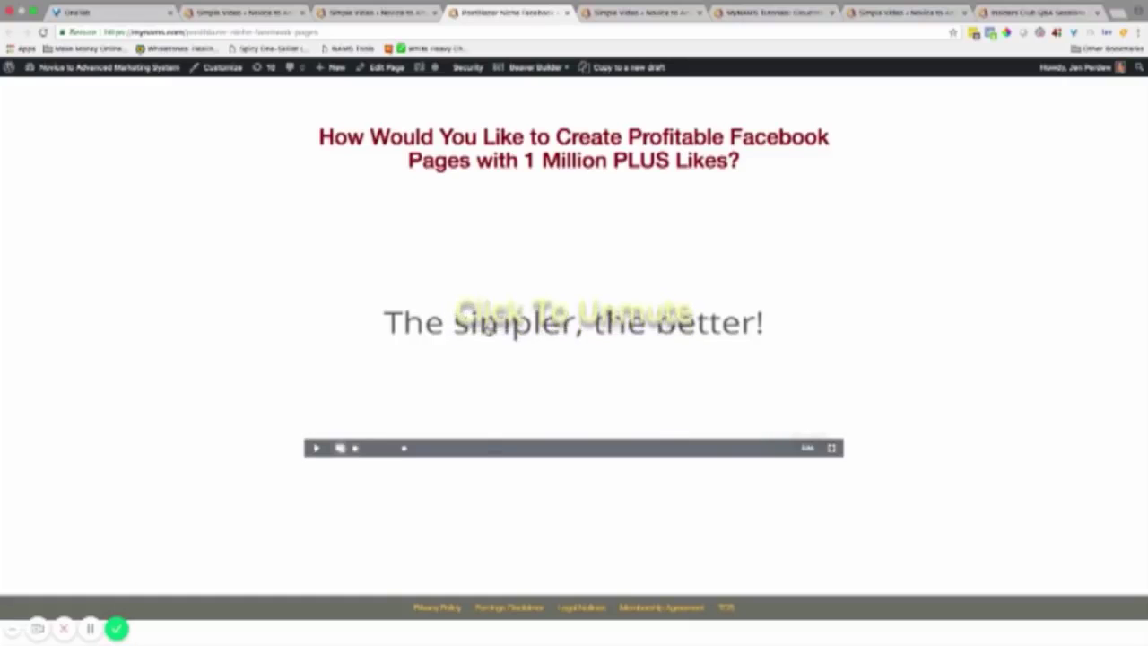
pyautogui.click(488, 325)
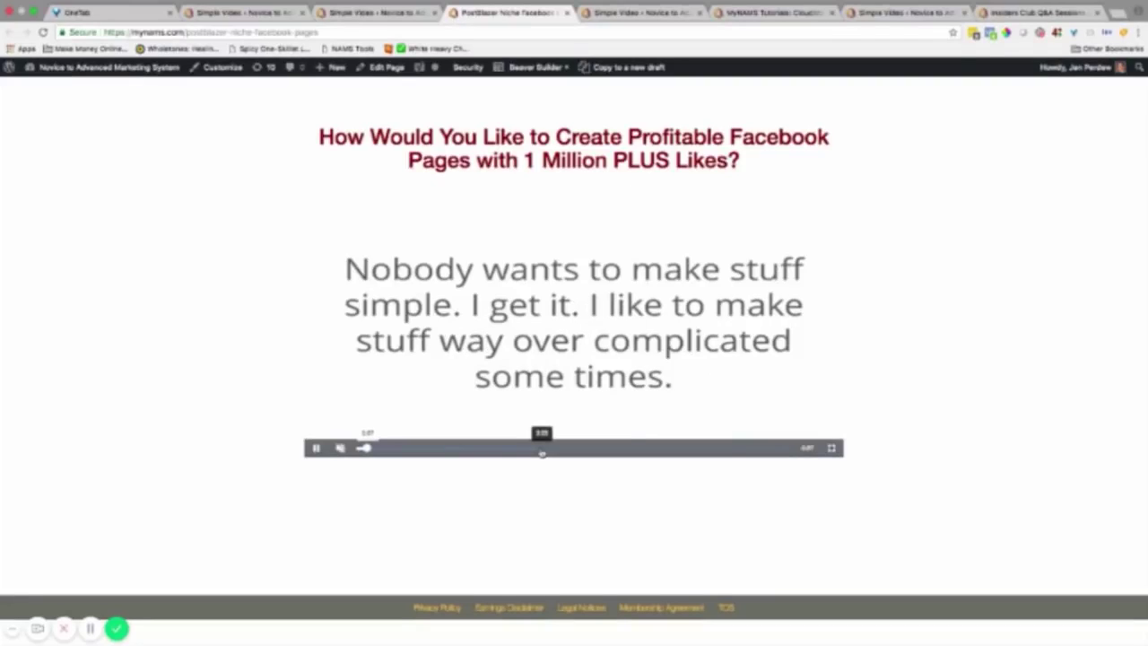
pyautogui.click(541, 454)
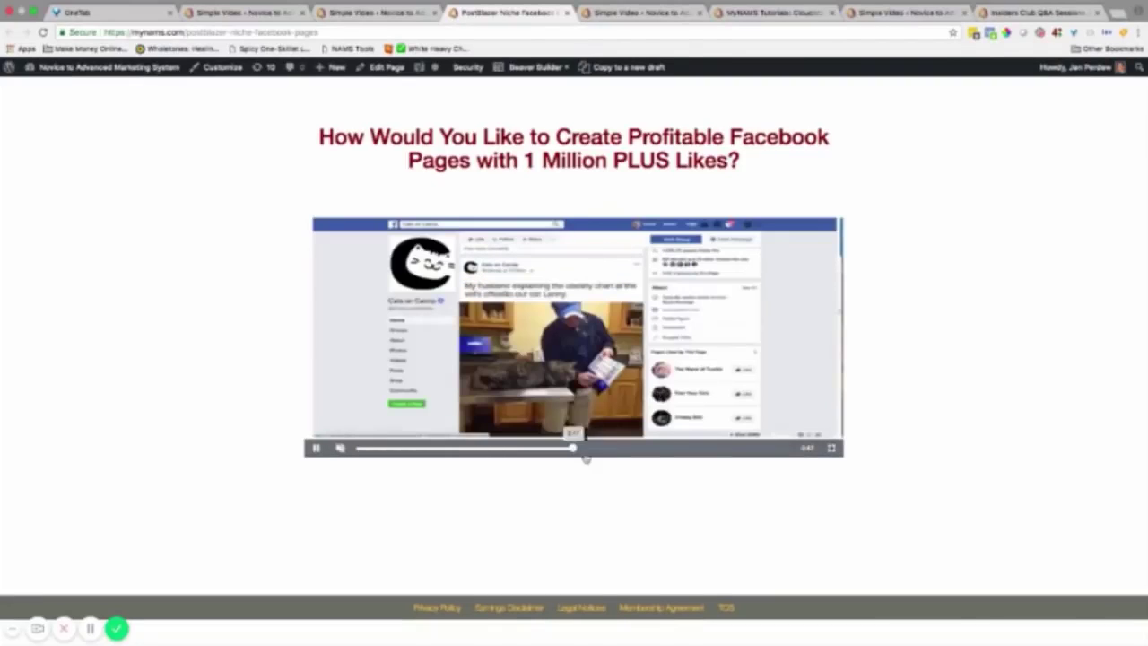
pyautogui.click(622, 453)
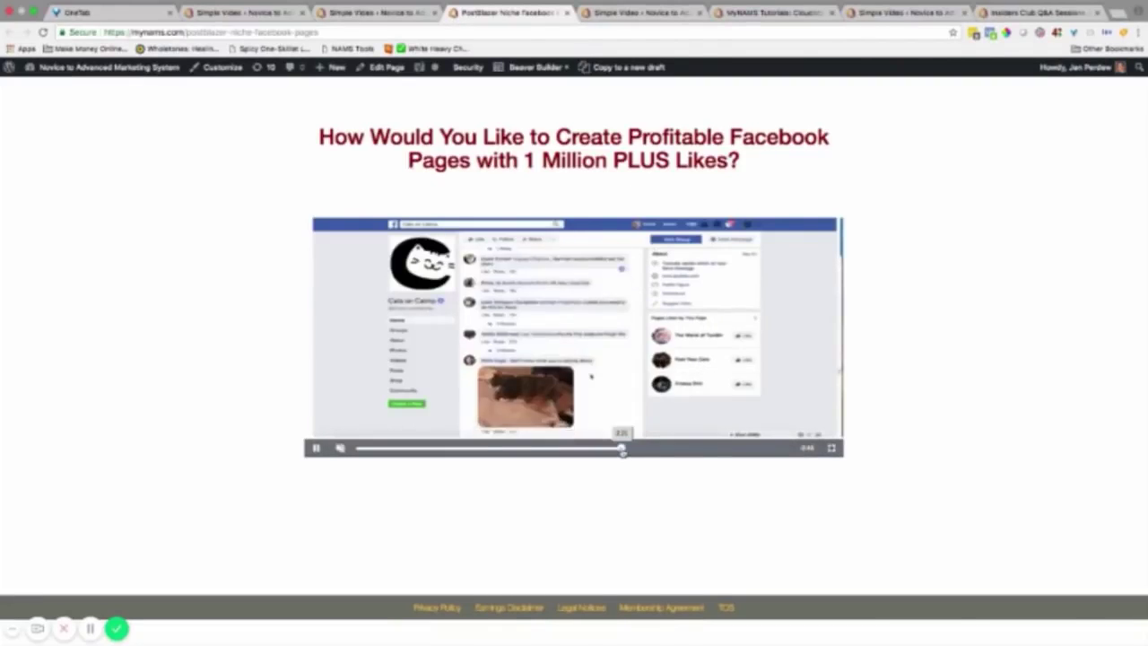
pyautogui.click(673, 453)
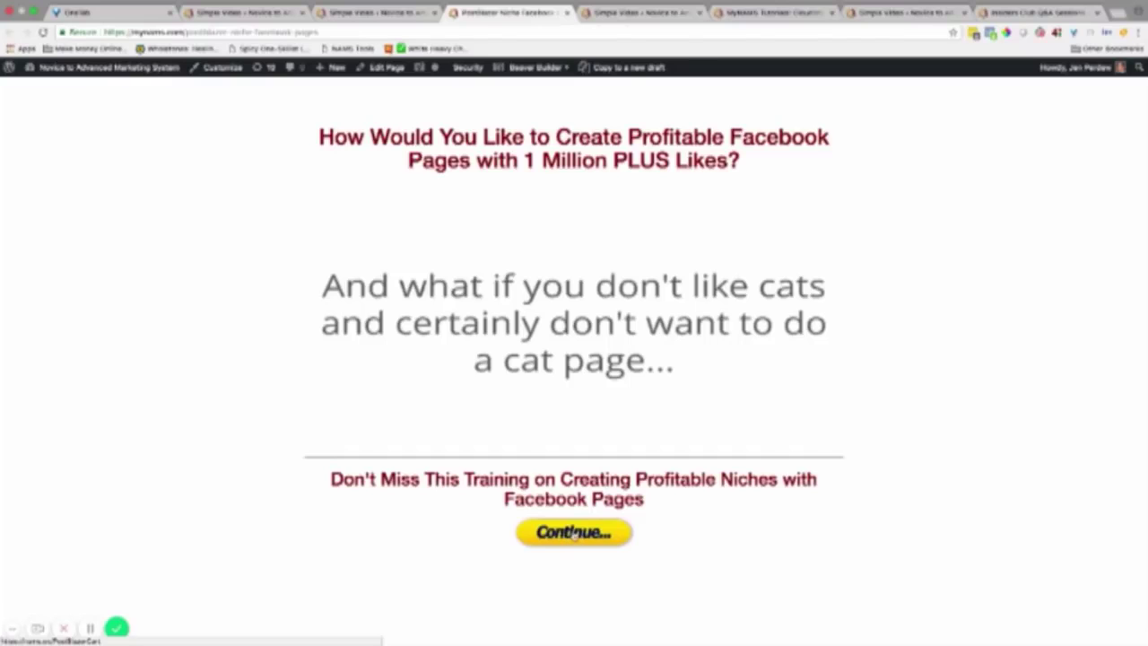
# Follow the Continue call-to-action to the Postblazer sales page, then close it and return to the edit page
pyautogui.click(571, 533)
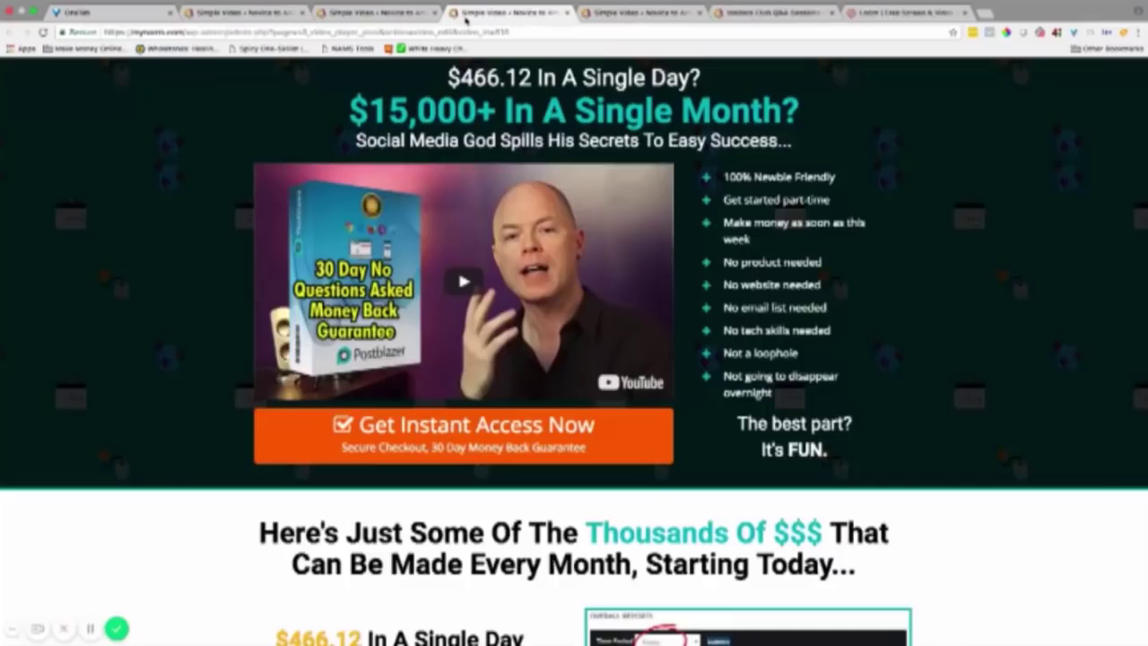
pyautogui.click(566, 13)
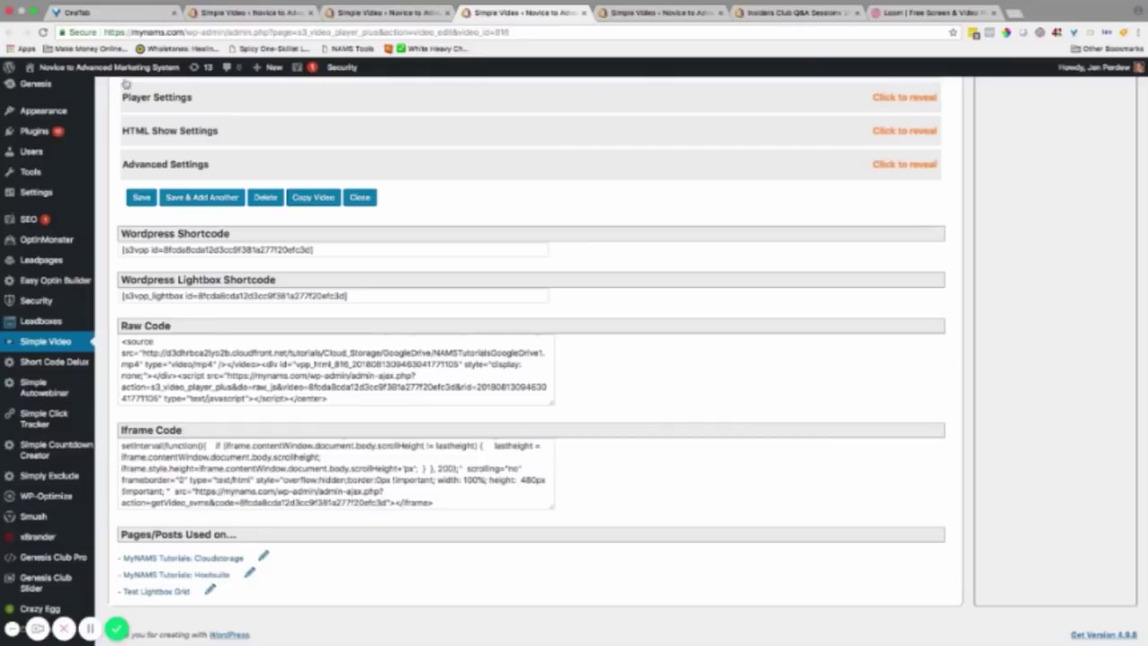
pyautogui.click(368, 27)
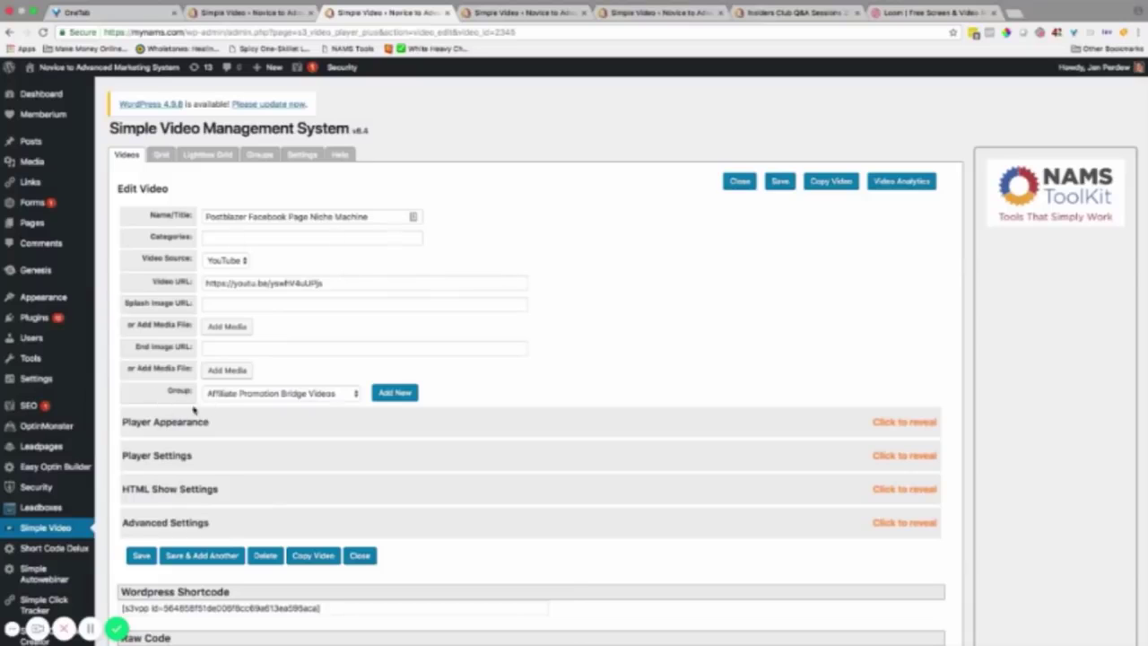
# Expand HTML Show Settings and review the 240-second Show HTML time and the redirect URL
pyautogui.click(885, 491)
pyautogui.scroll(-5, 556, 494)
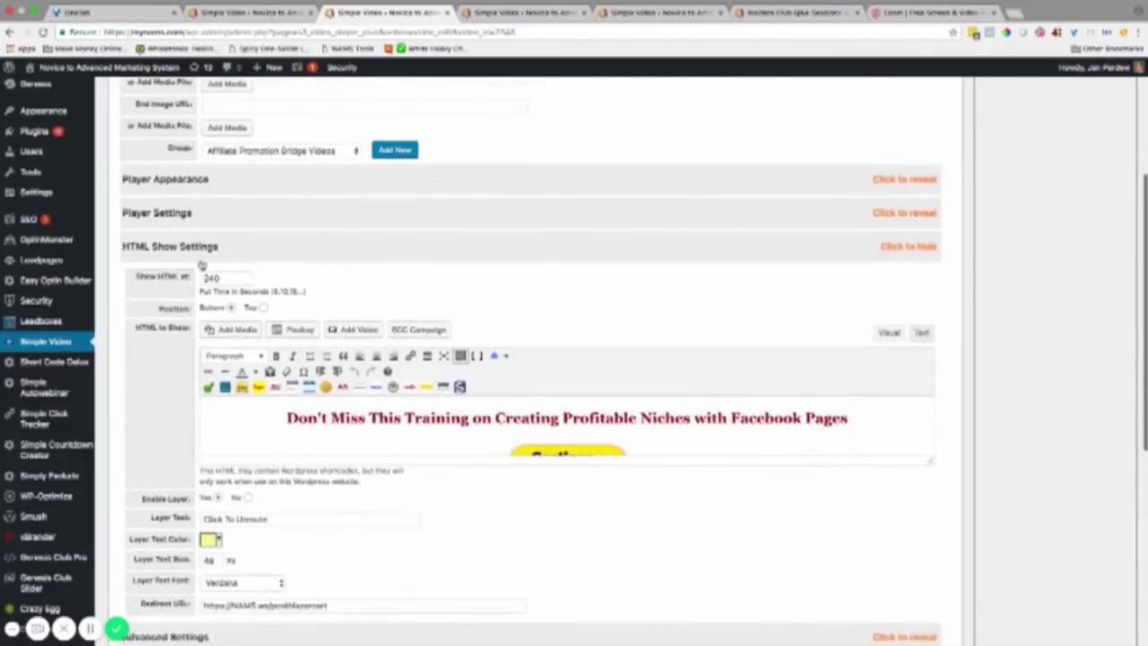
pyautogui.click(222, 278)
pyautogui.doubleClick(217, 278)
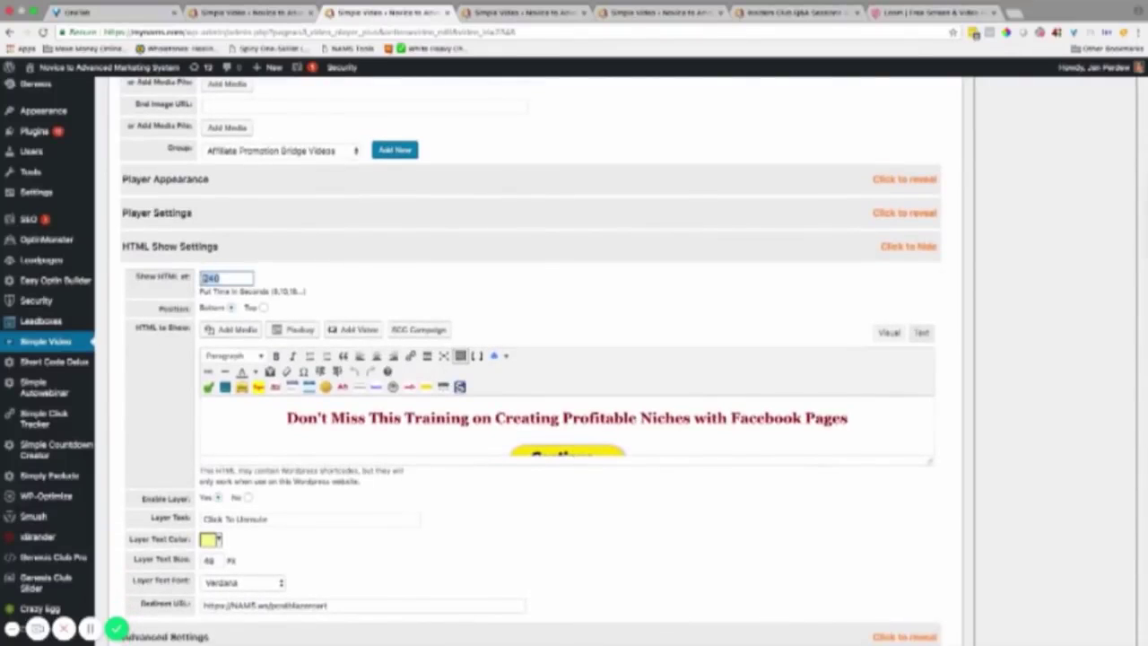
pyautogui.scroll(-1, 483, 424)
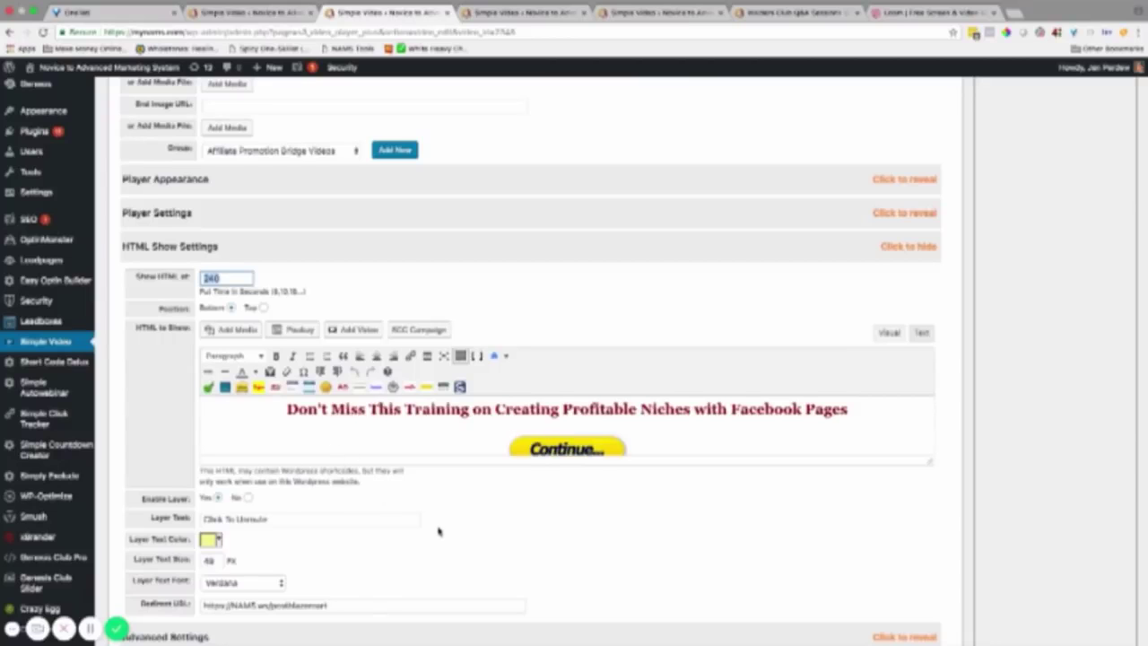
pyautogui.scroll(-2, 441, 530)
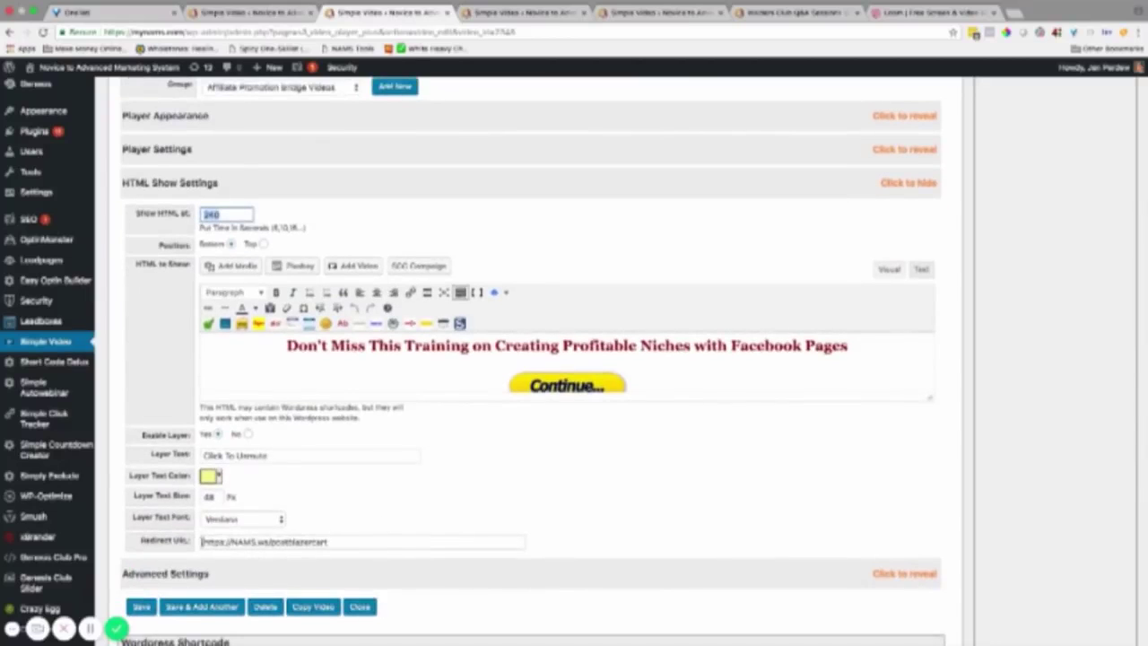
pyautogui.moveTo(202, 542); pyautogui.dragTo(333, 543)
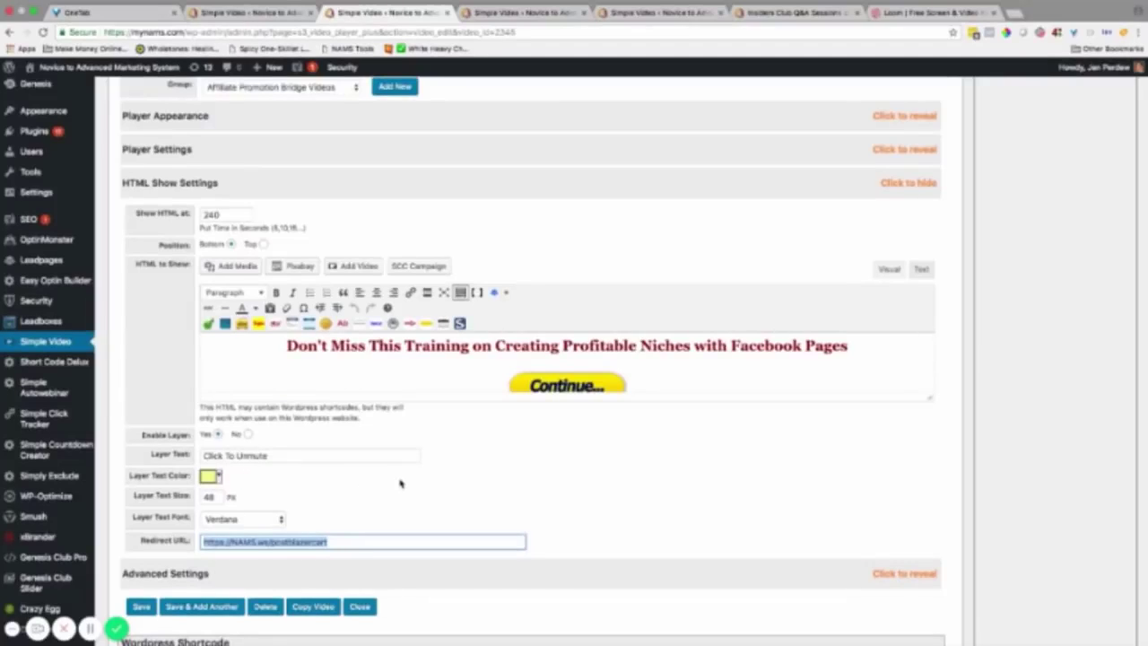
pyautogui.scroll(-3, 403, 483)
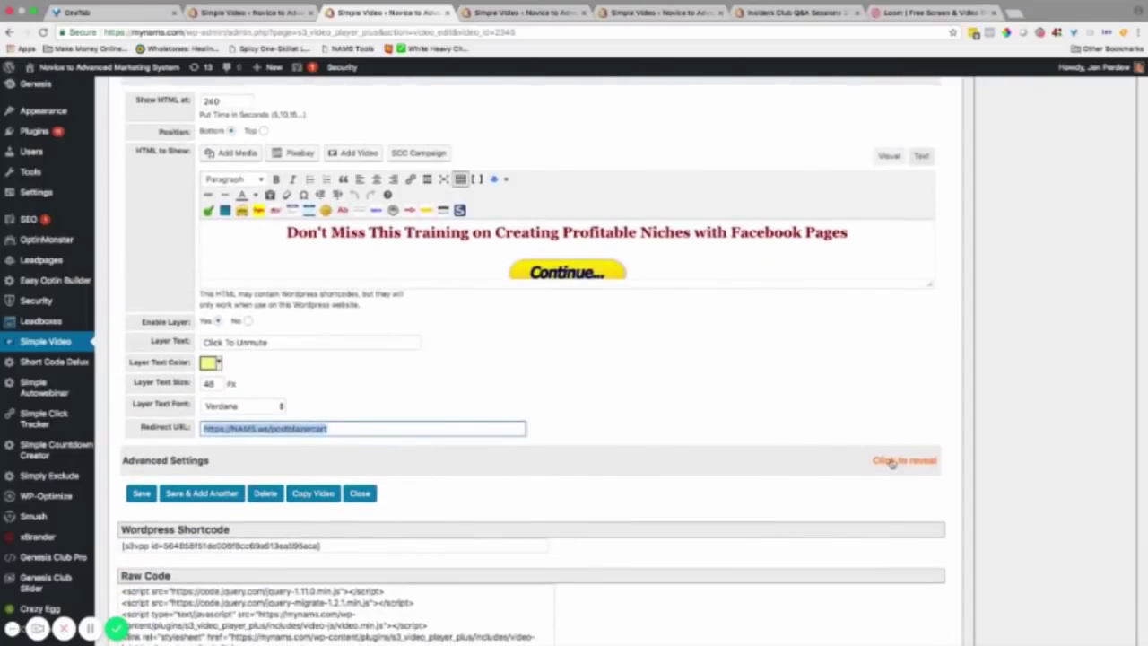
# Expand Advanced Settings, enable the Optin Gate, and view its start time and HTML content in plain text
pyautogui.click(895, 462)
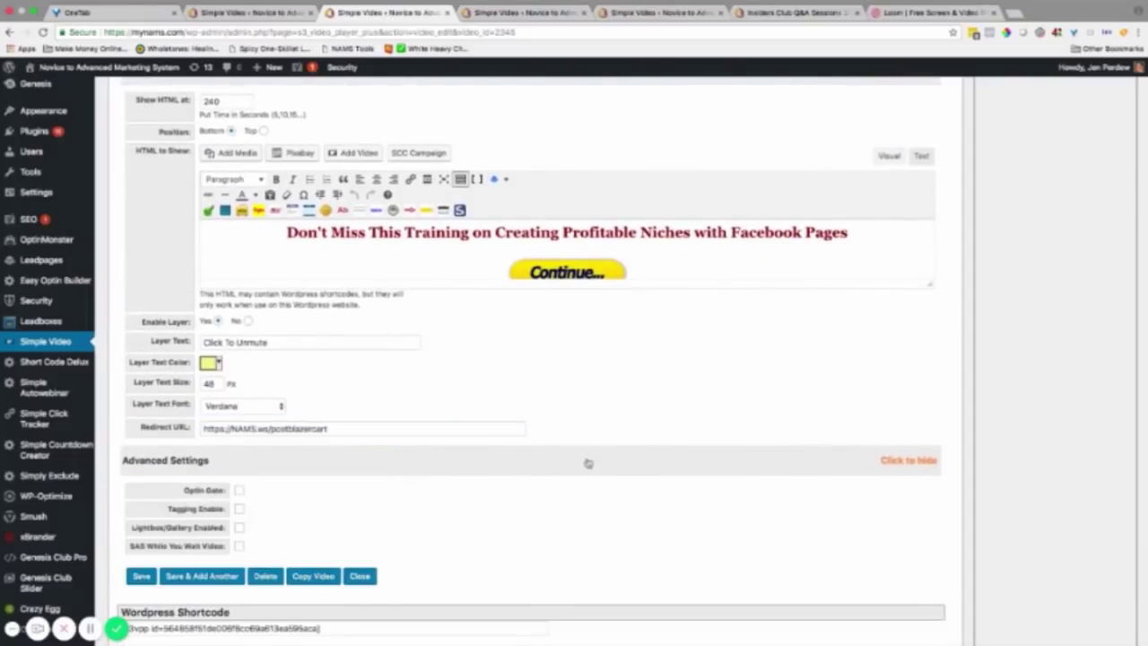
pyautogui.click(239, 492)
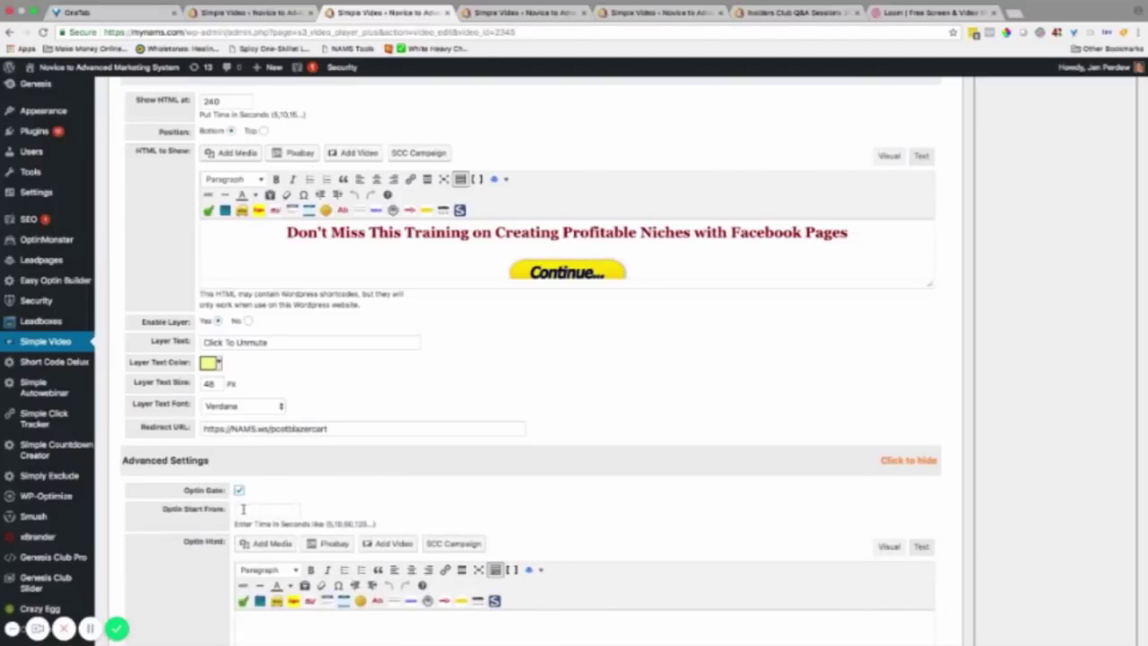
pyautogui.click(242, 510)
pyautogui.scroll(-3, 395, 525)
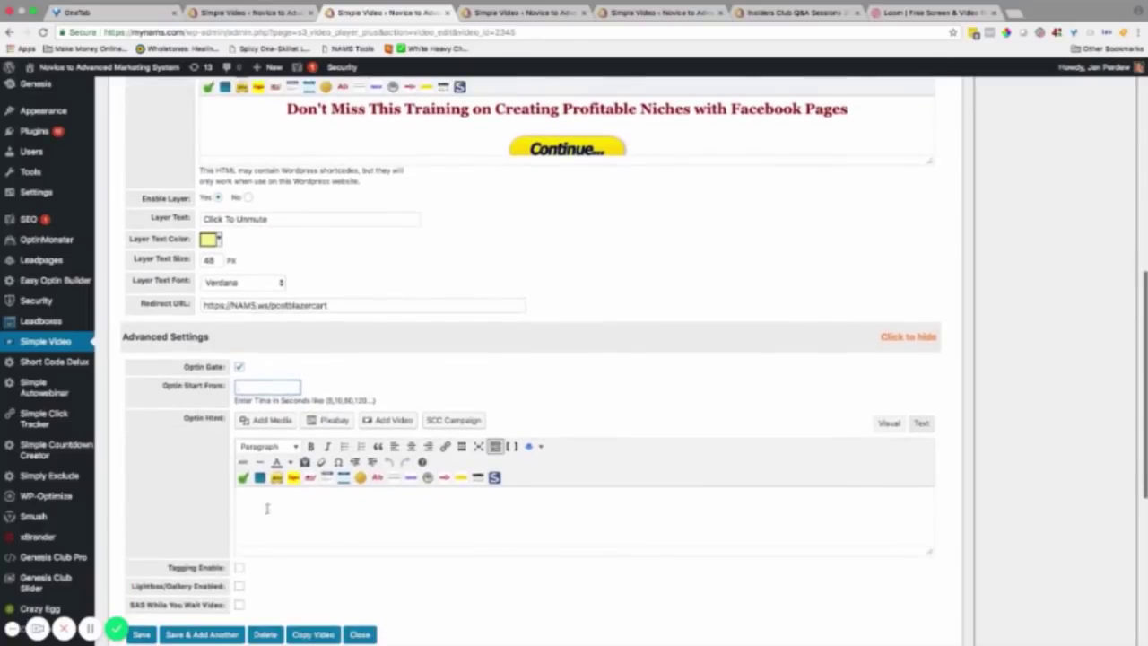
pyautogui.click(252, 502)
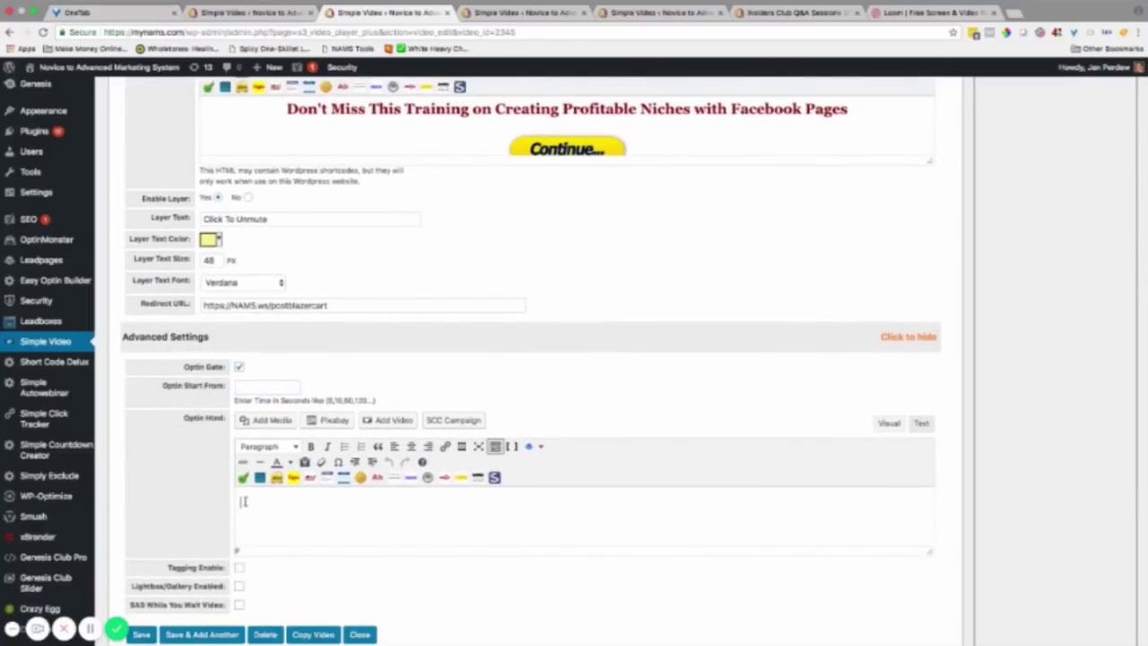
pyautogui.click(922, 424)
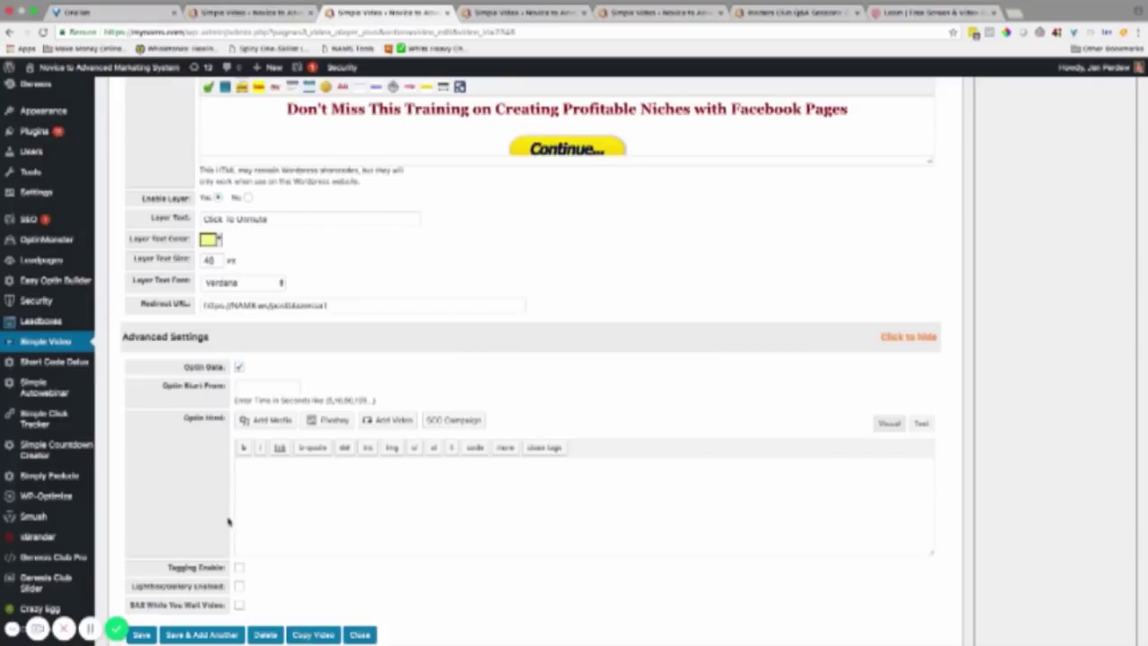
pyautogui.scroll(-1, 229, 520)
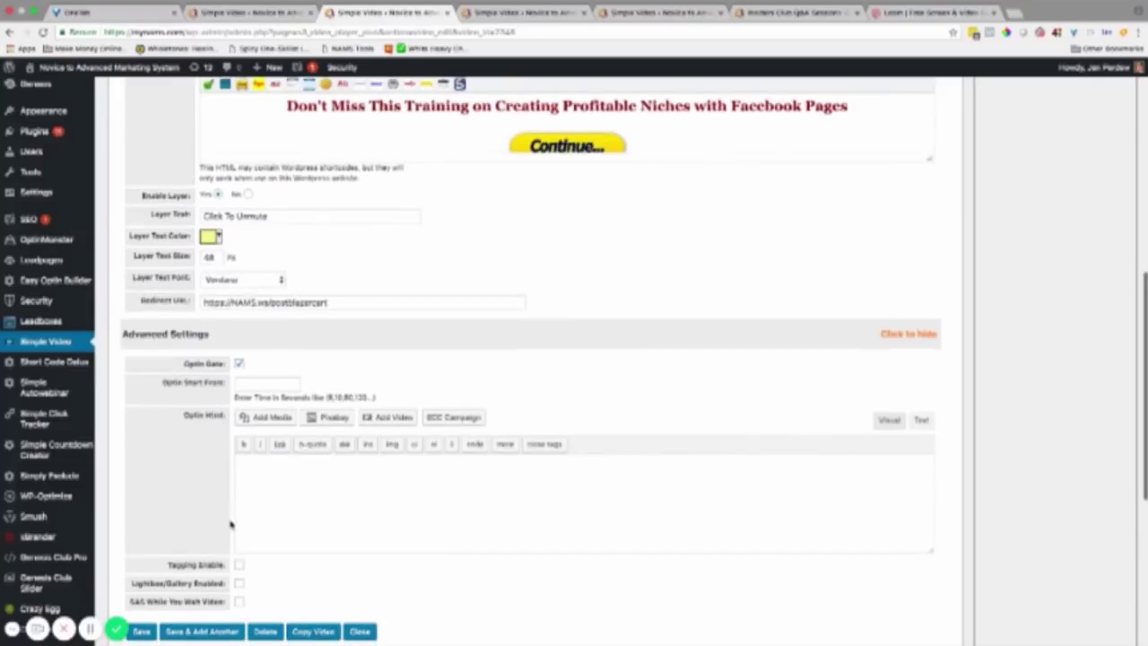
# Enable tagging for the video and choose InfusionSoft as the CRM
pyautogui.click(239, 565)
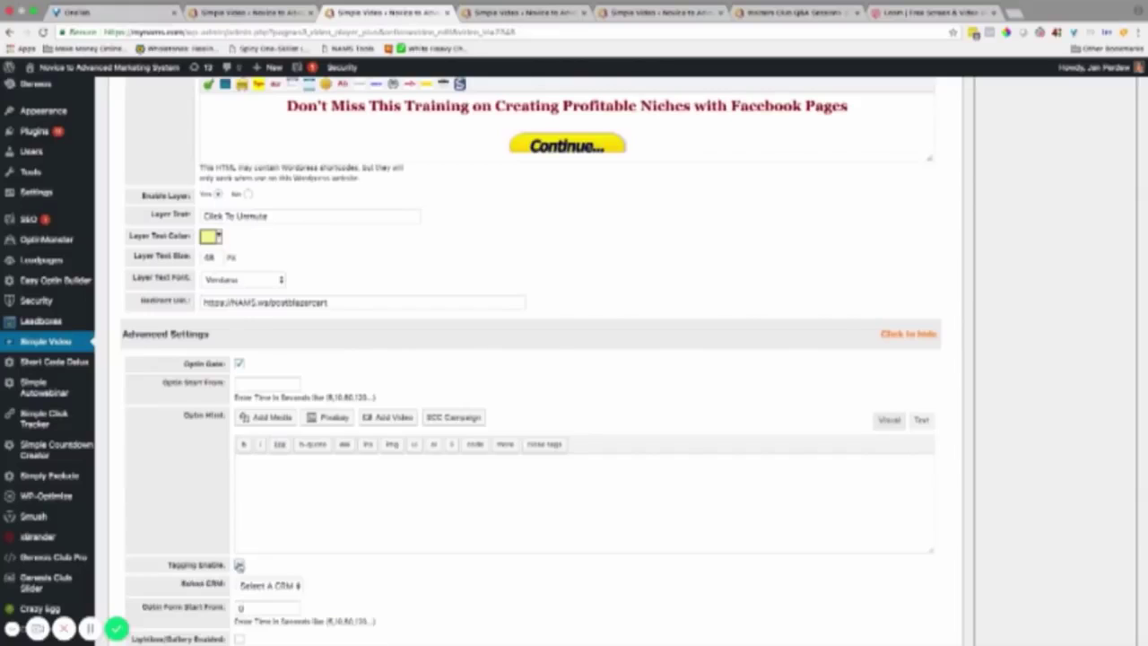
pyautogui.scroll(-2, 240, 566)
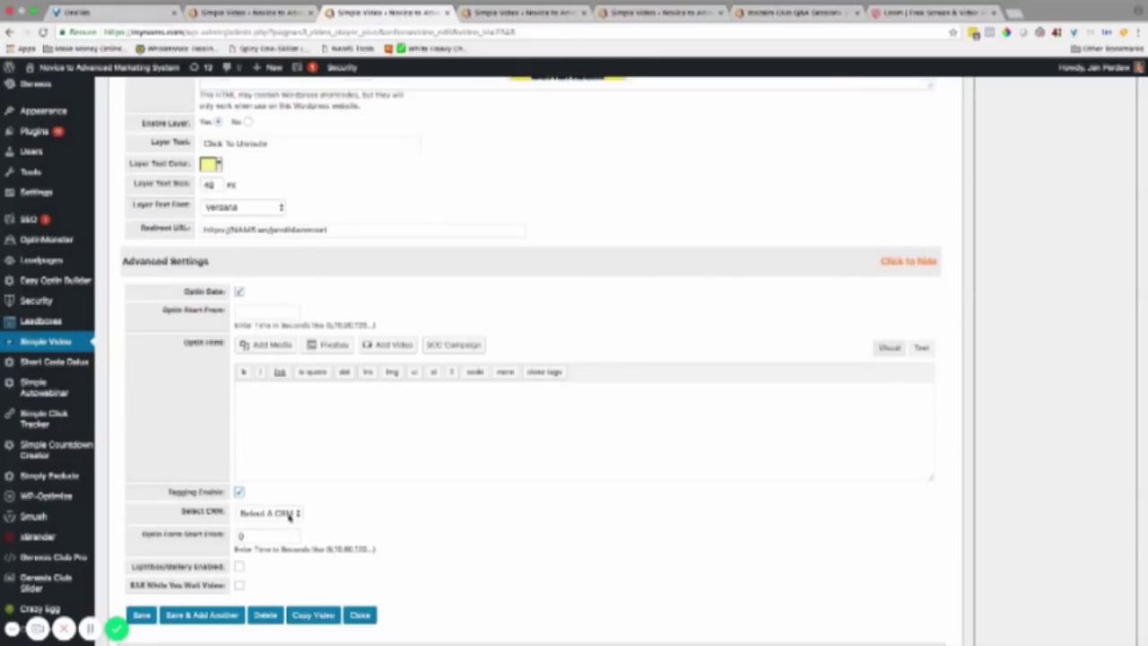
pyautogui.click(269, 513)
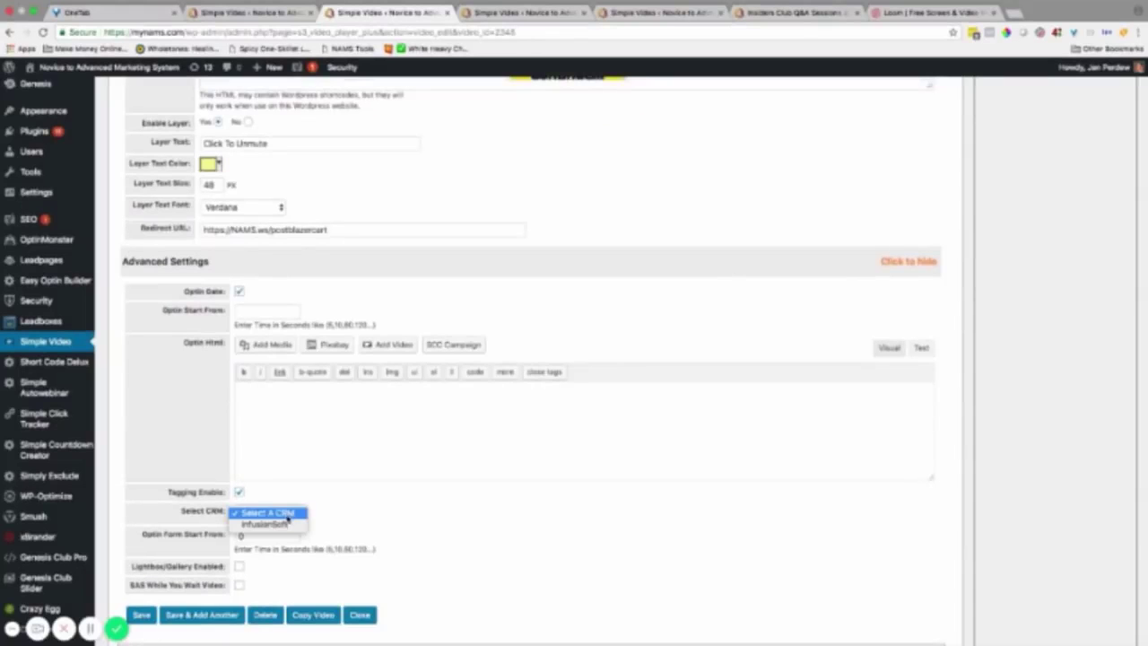
pyautogui.click(278, 527)
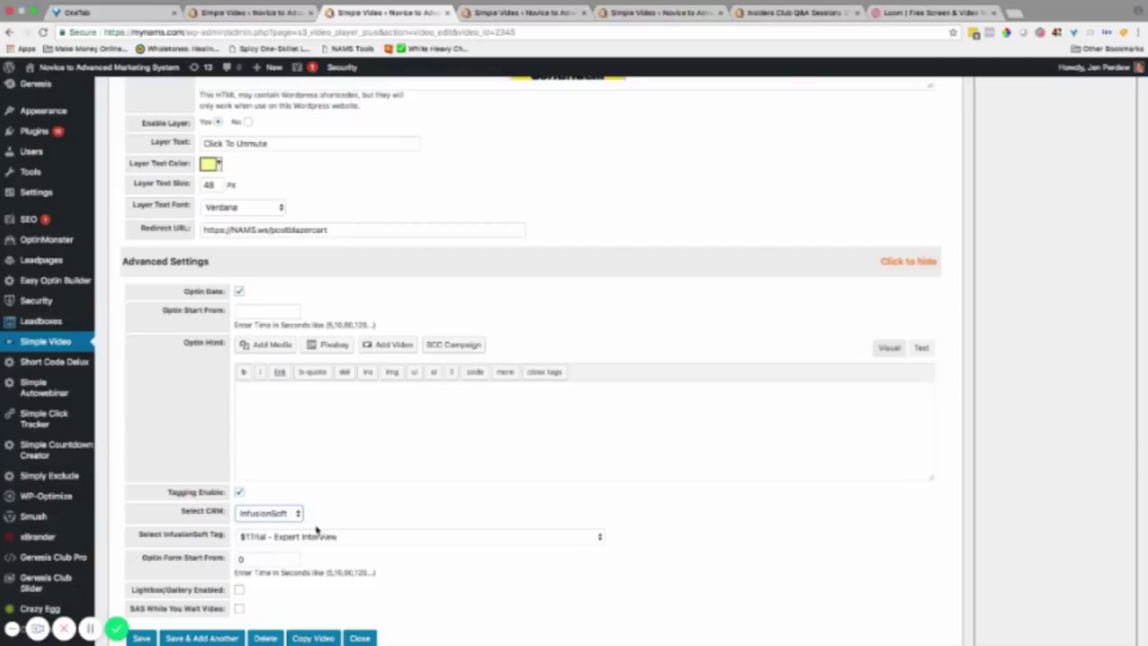
pyautogui.scroll(3, 374, 327)
pyautogui.scroll(10, 375, 327)
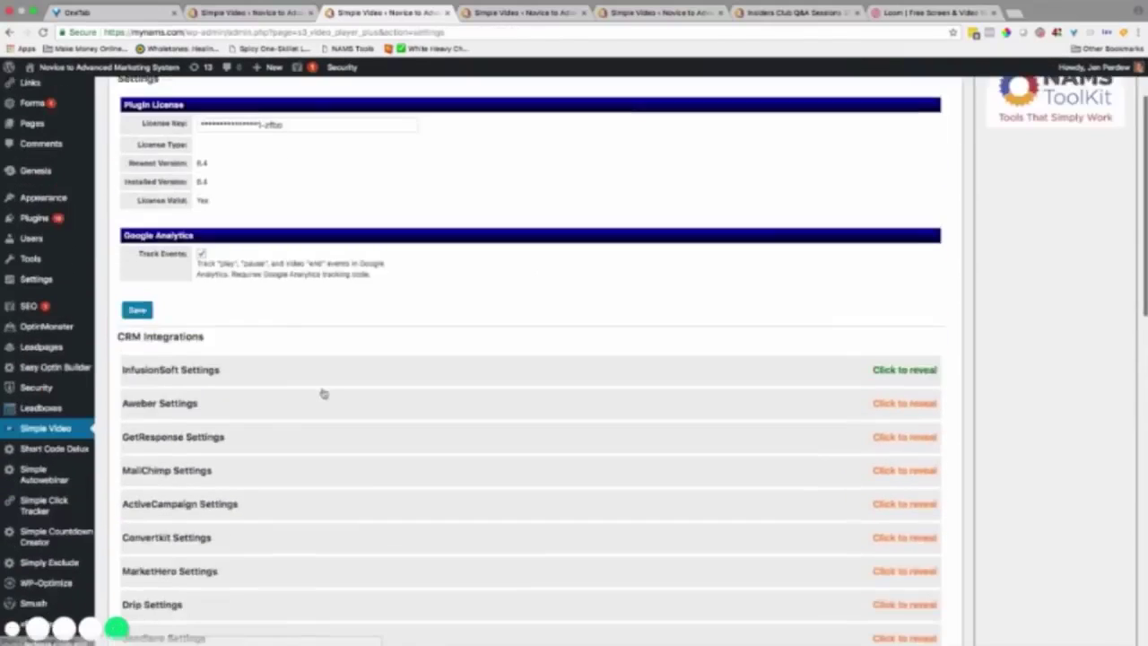
pyautogui.scroll(-3, 324, 394)
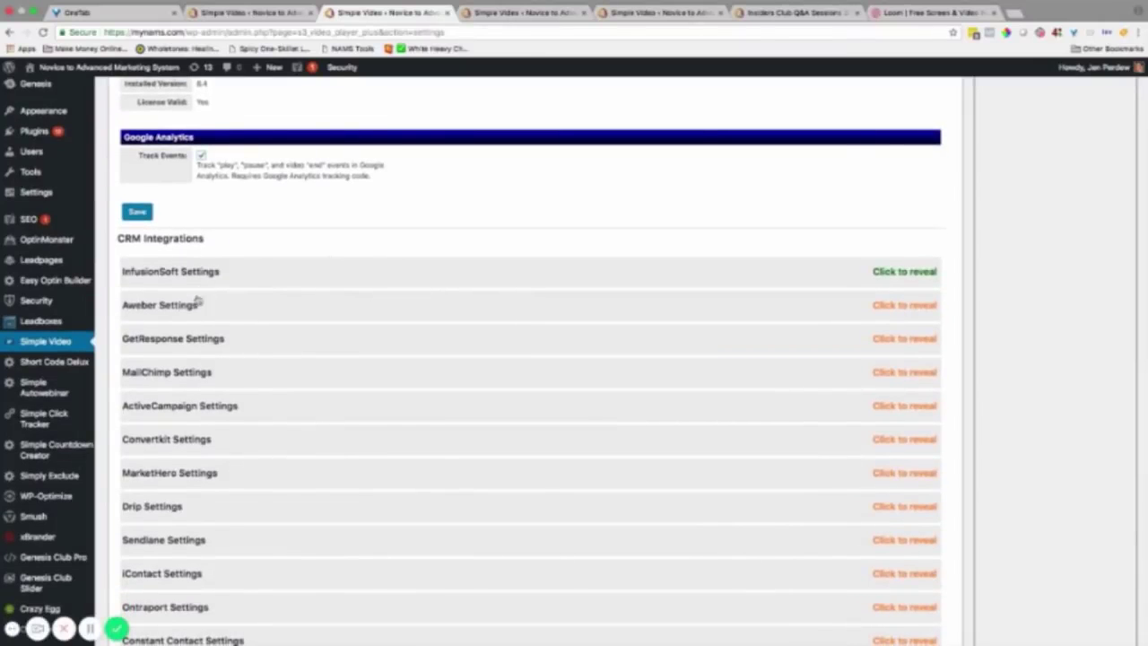
pyautogui.scroll(-2, 190, 381)
pyautogui.scroll(-2, 190, 381)
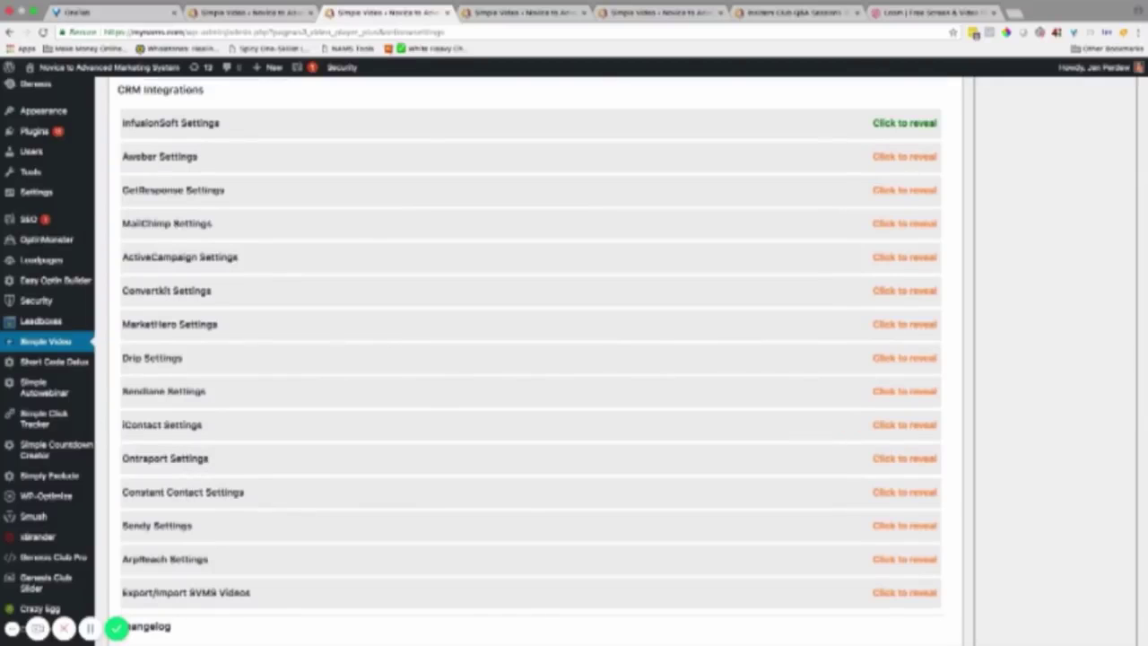
pyautogui.scroll(6, 282, 364)
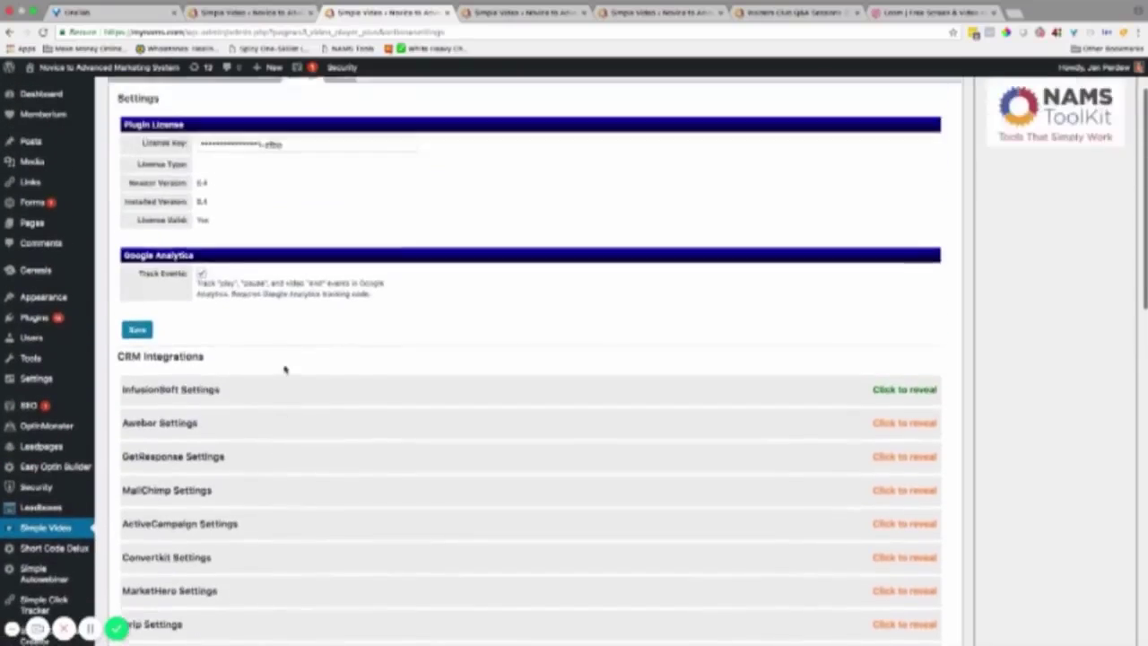
pyautogui.scroll(2, 284, 369)
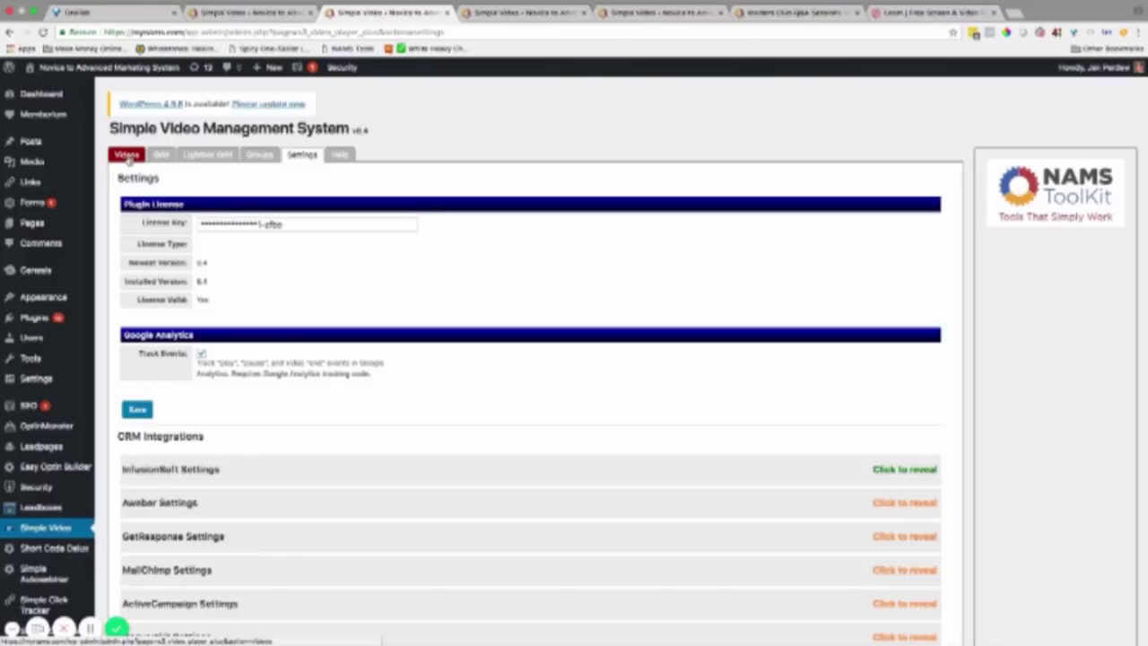
# Sort the videos by Date Created and open Postblazer Facebook Page Niche Machine's analytics report
pyautogui.click(127, 156)
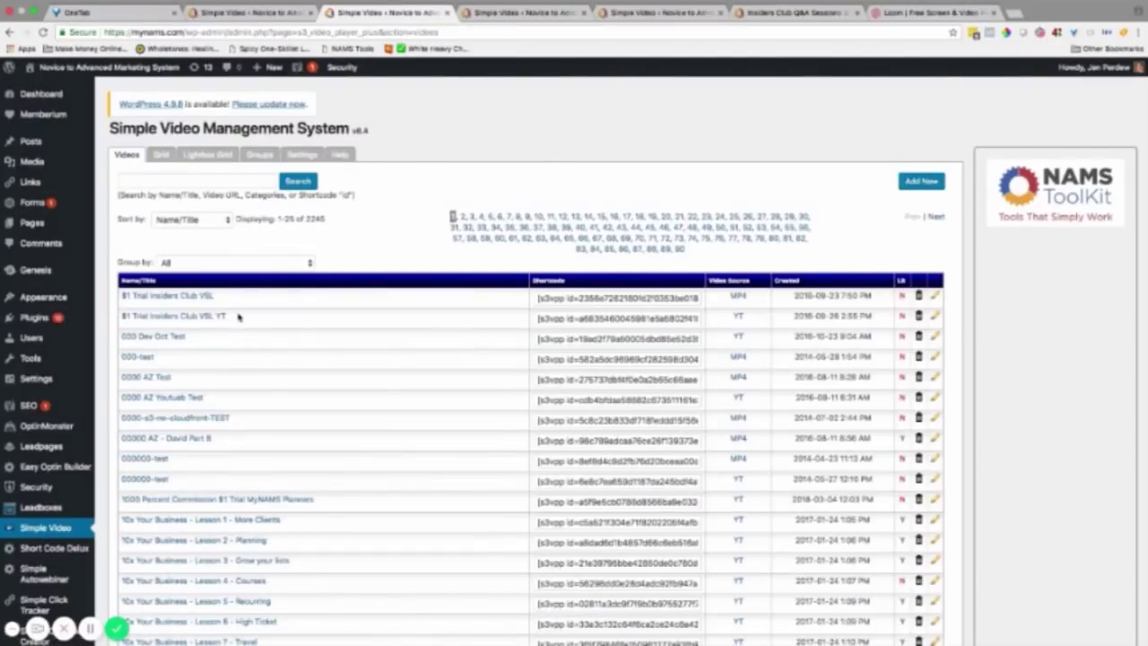
pyautogui.click(191, 219)
pyautogui.click(192, 232)
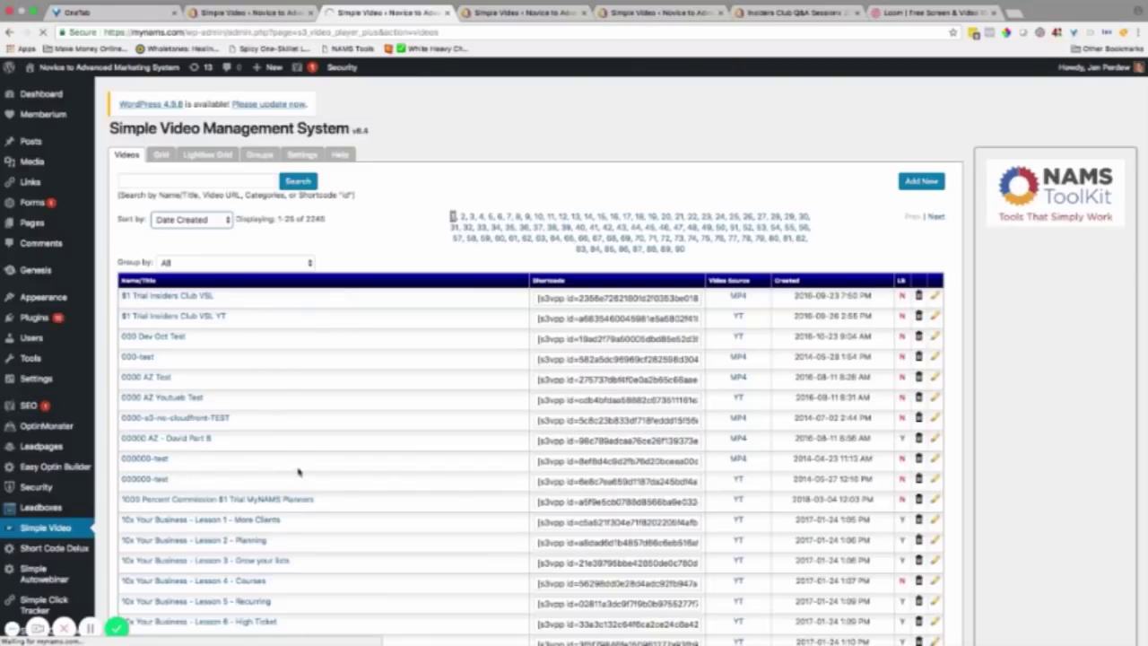
pyautogui.scroll(-5, 341, 449)
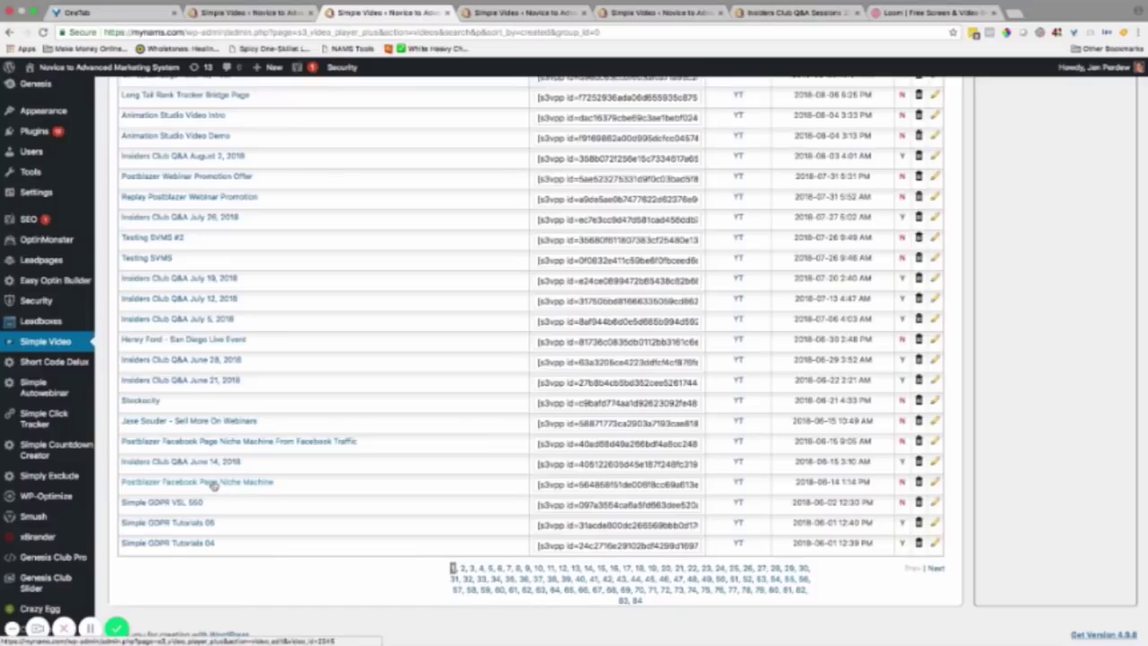
pyautogui.click(213, 484)
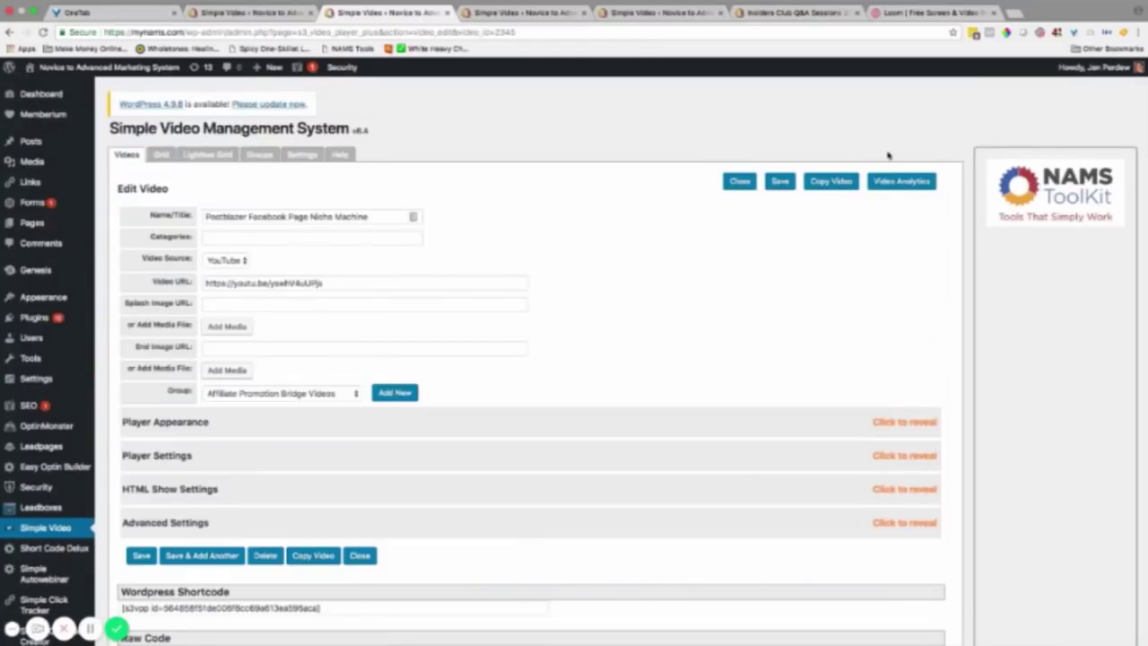
pyautogui.click(898, 182)
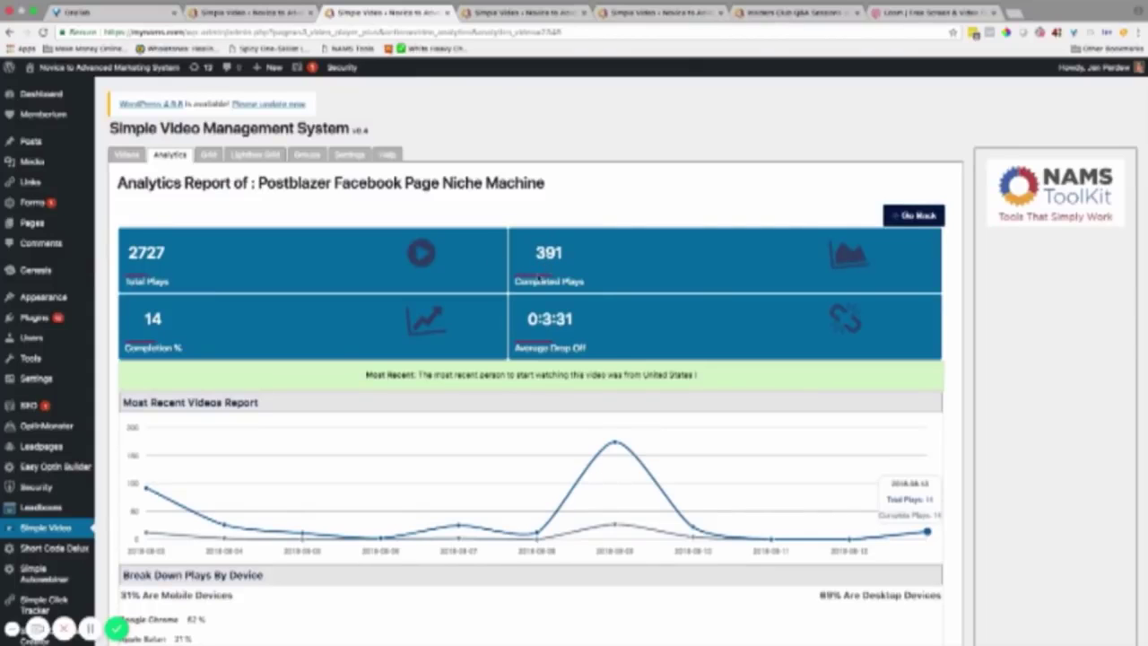
pyautogui.scroll(-3, 561, 338)
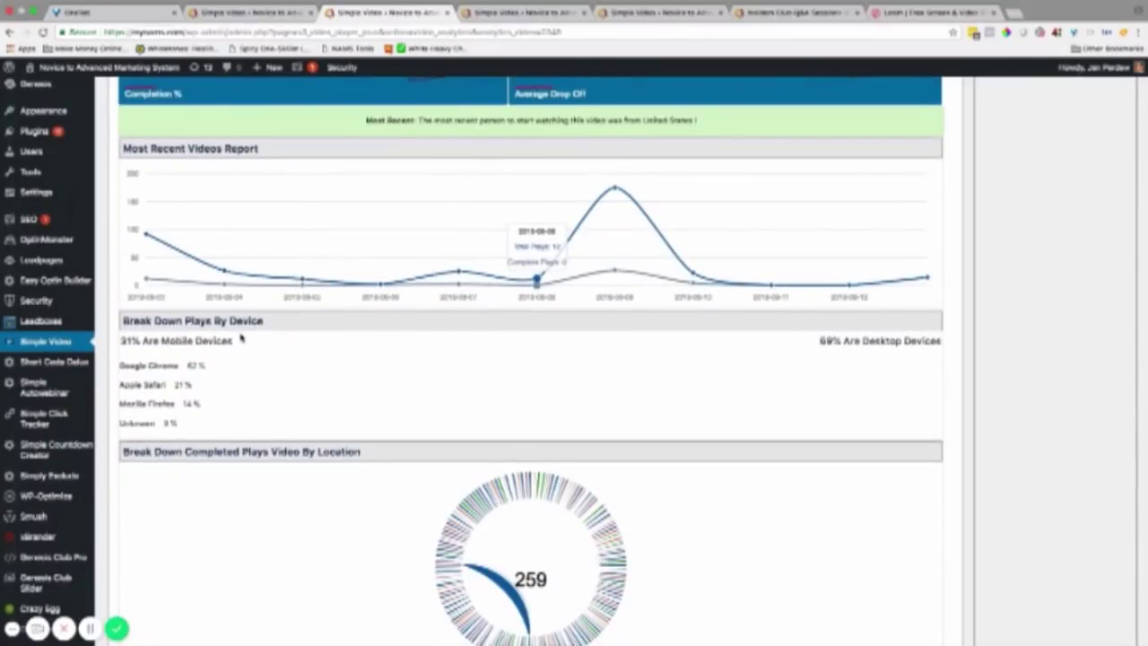
pyautogui.scroll(-5, 240, 342)
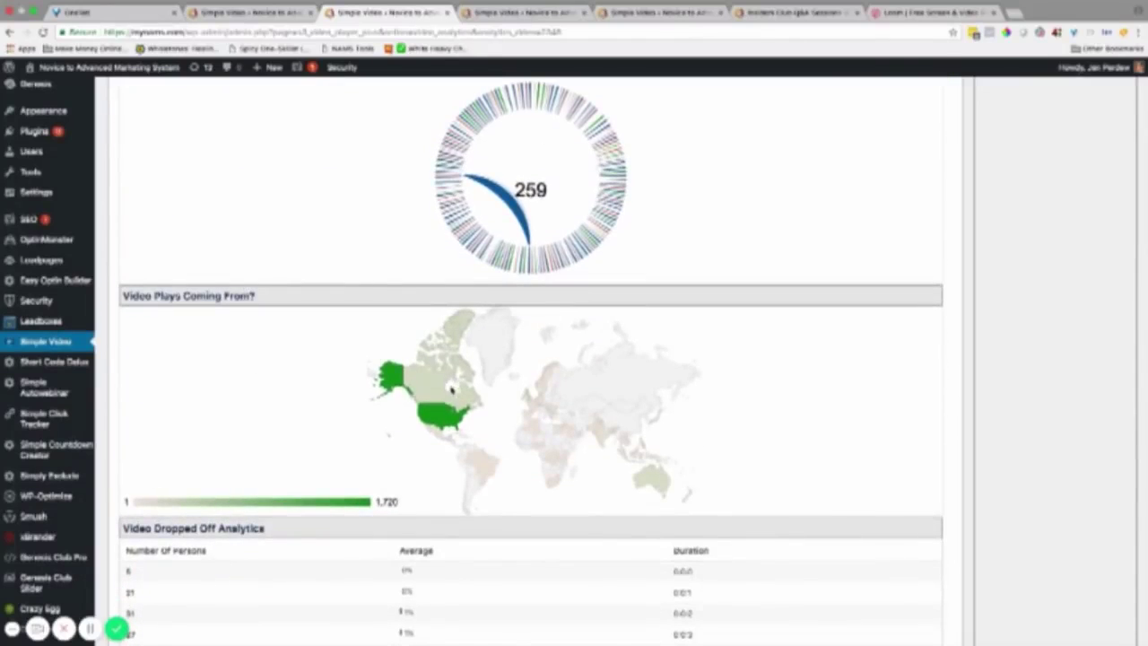
pyautogui.scroll(-3, 341, 379)
pyautogui.scroll(-3, 341, 379)
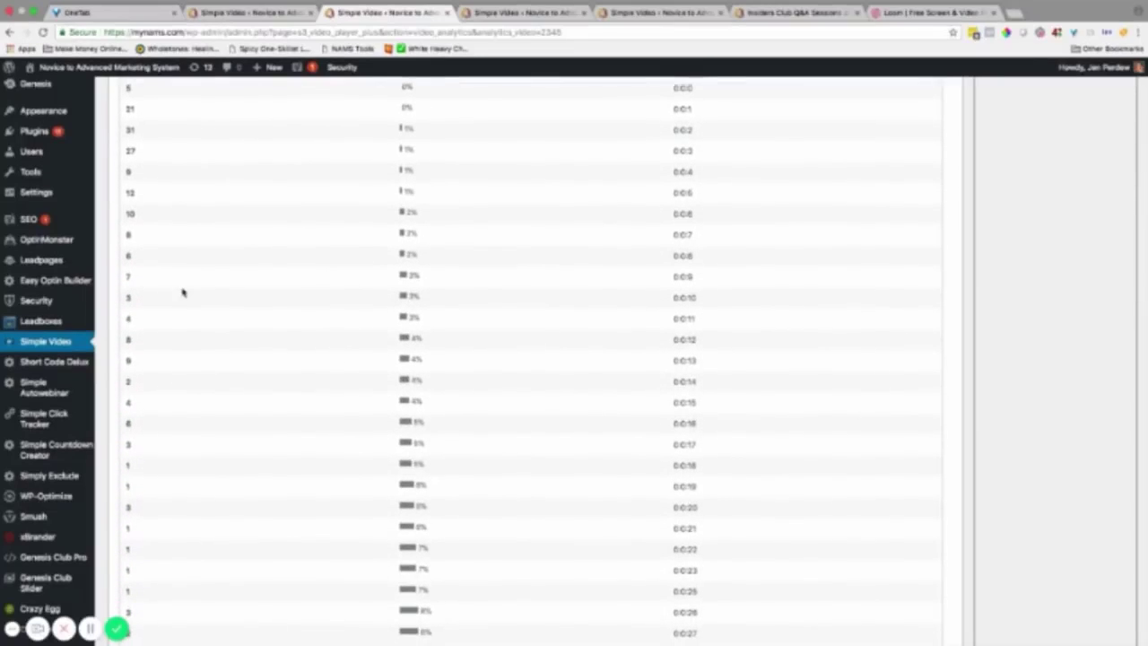
pyautogui.scroll(-5, 461, 502)
pyautogui.scroll(-7, 472, 517)
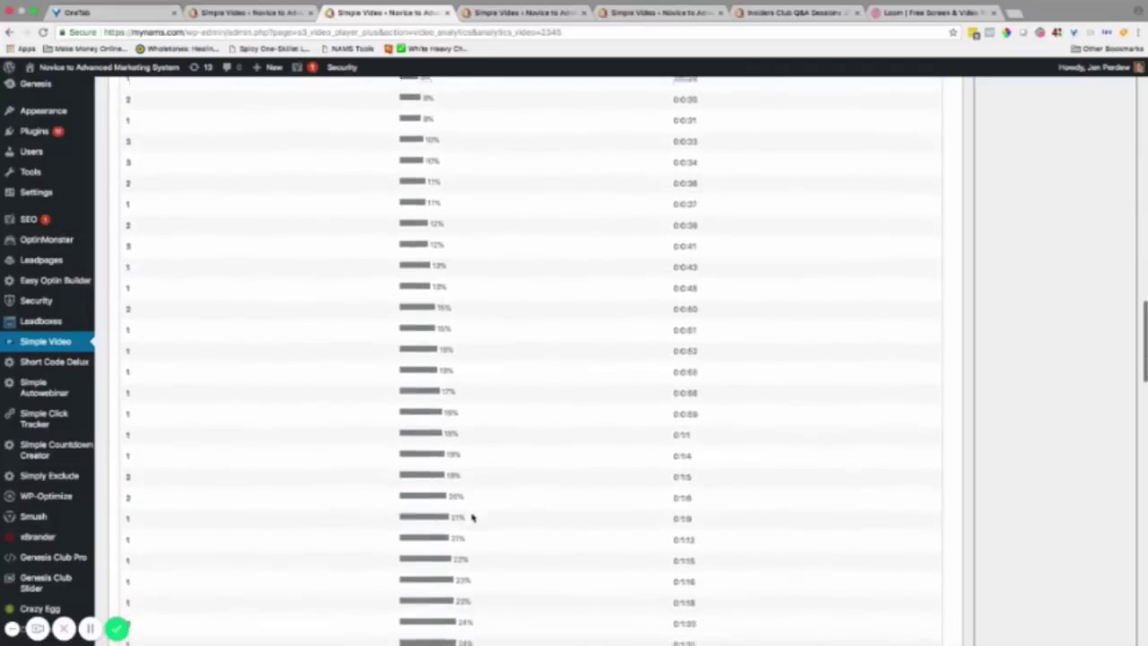
pyautogui.scroll(-7, 469, 518)
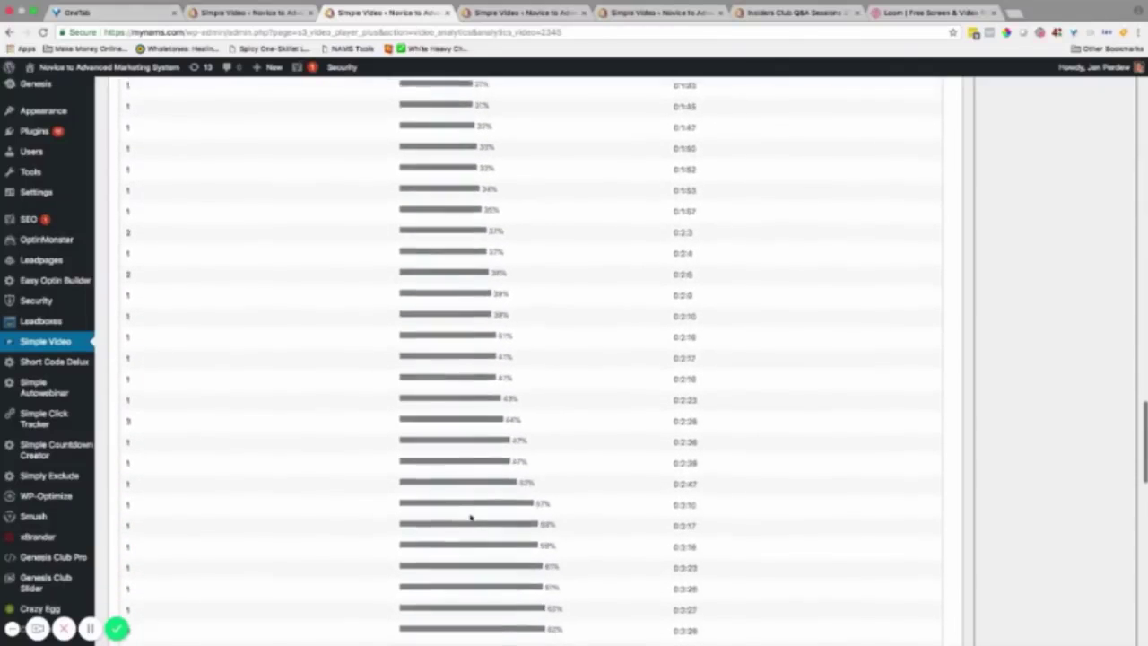
pyautogui.scroll(-7, 467, 517)
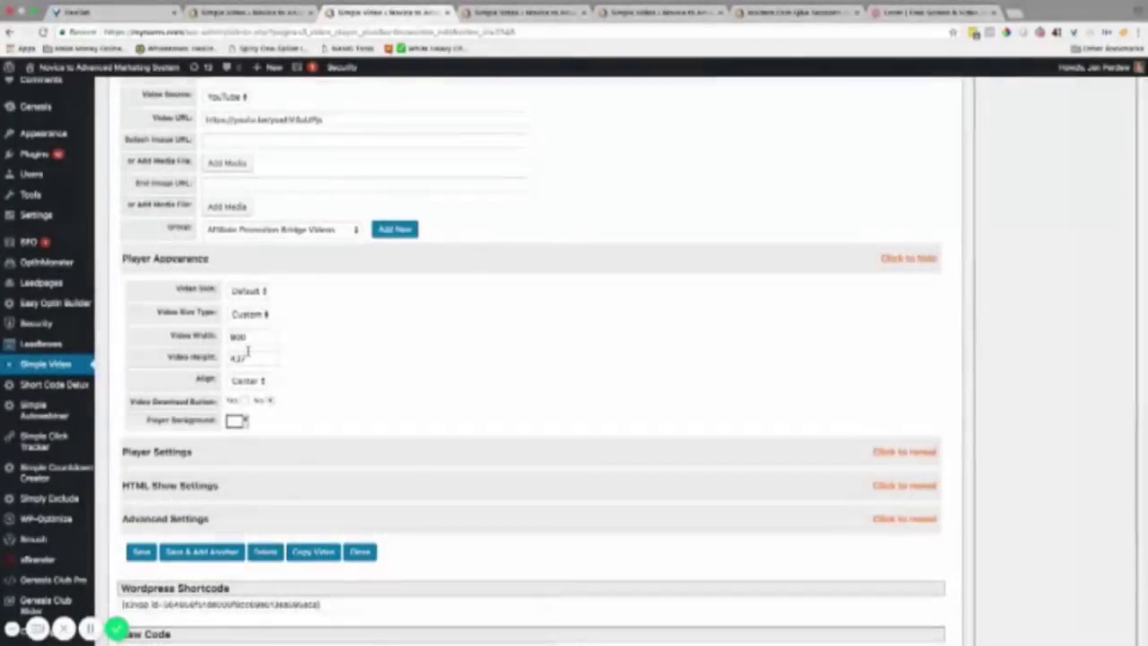
# Select the 900 video width, then review the shortcode, Raw Code, Iframe Code and used-on pages
pyautogui.doubleClick(251, 337)
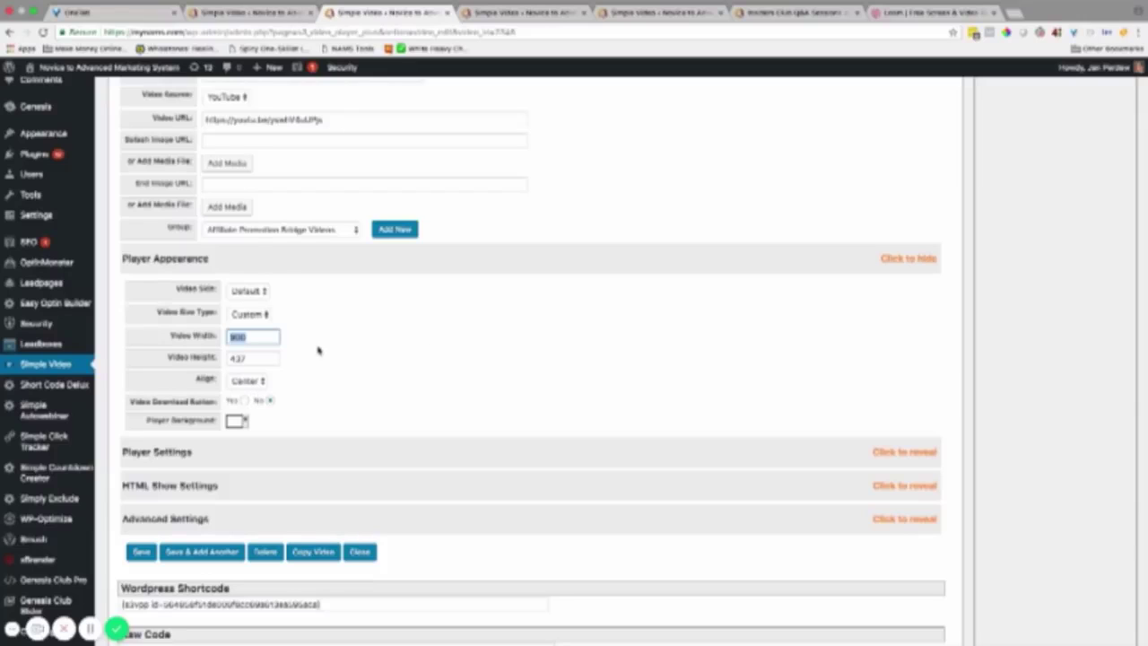
pyautogui.scroll(-3, 319, 352)
pyautogui.scroll(-3, 318, 354)
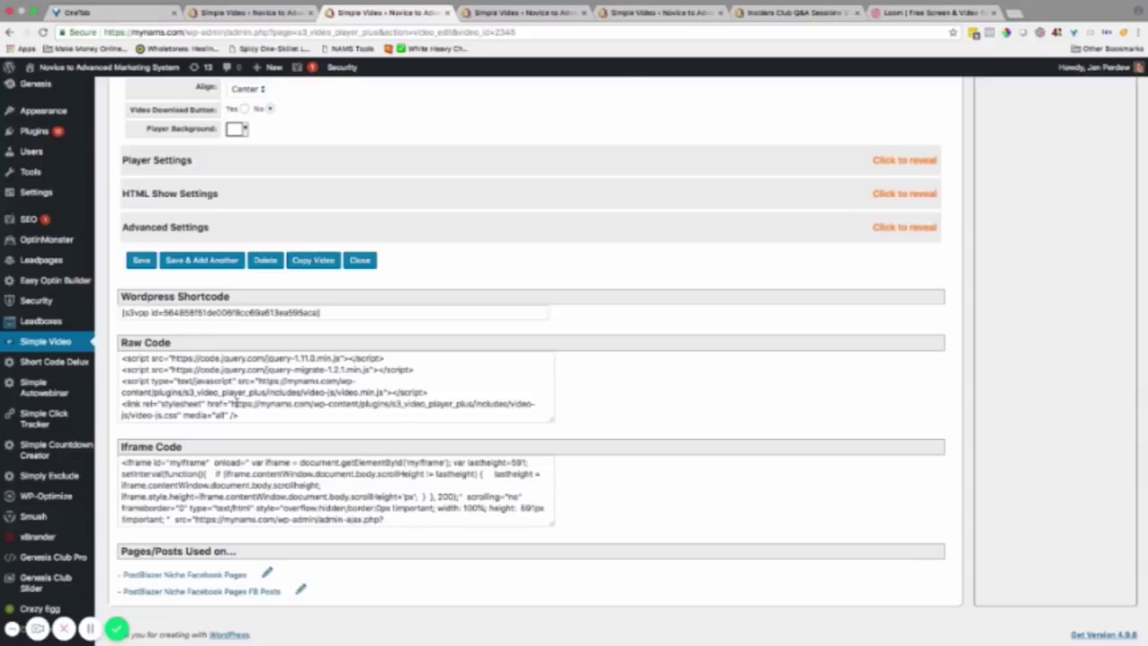
pyautogui.scroll(4, 235, 404)
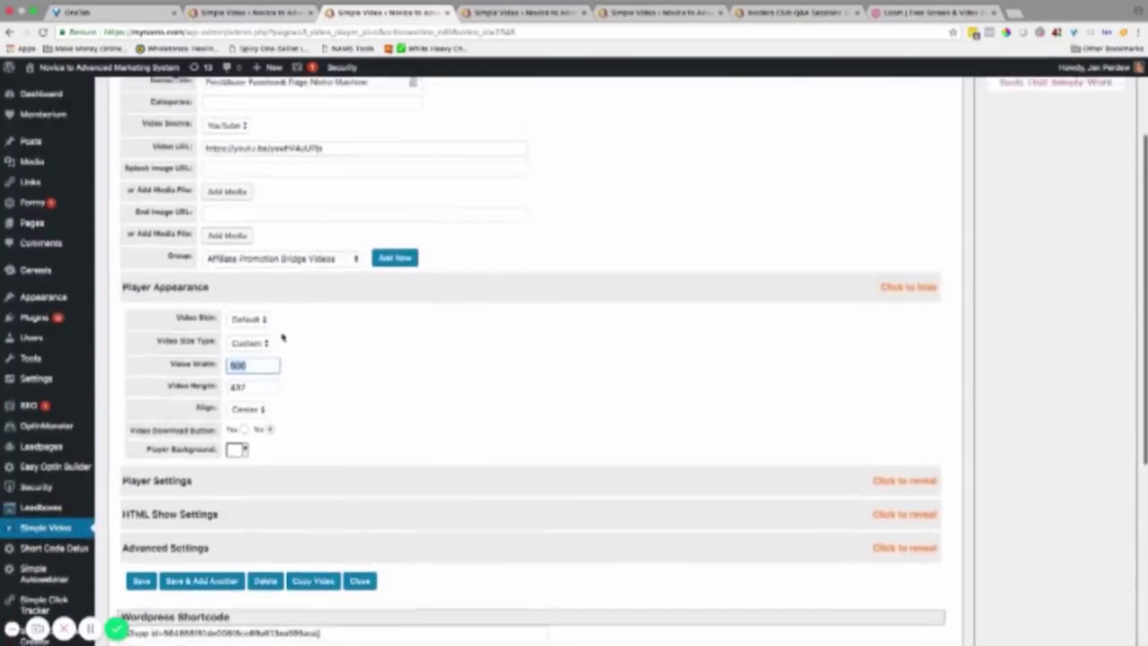
pyautogui.click(249, 319)
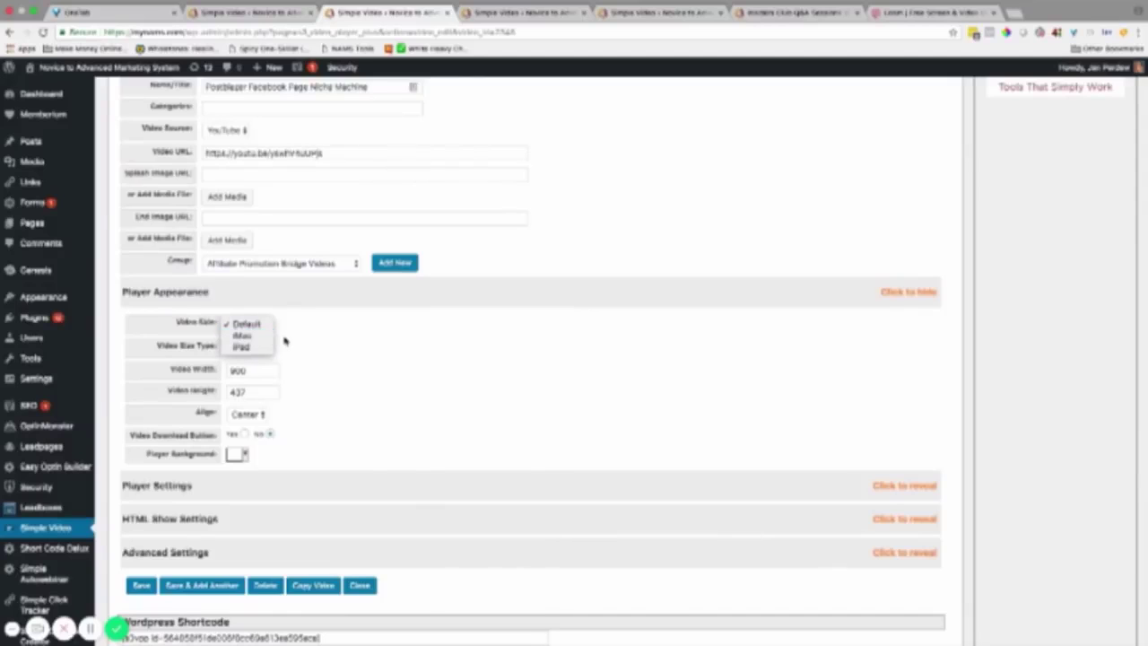
pyautogui.click(306, 343)
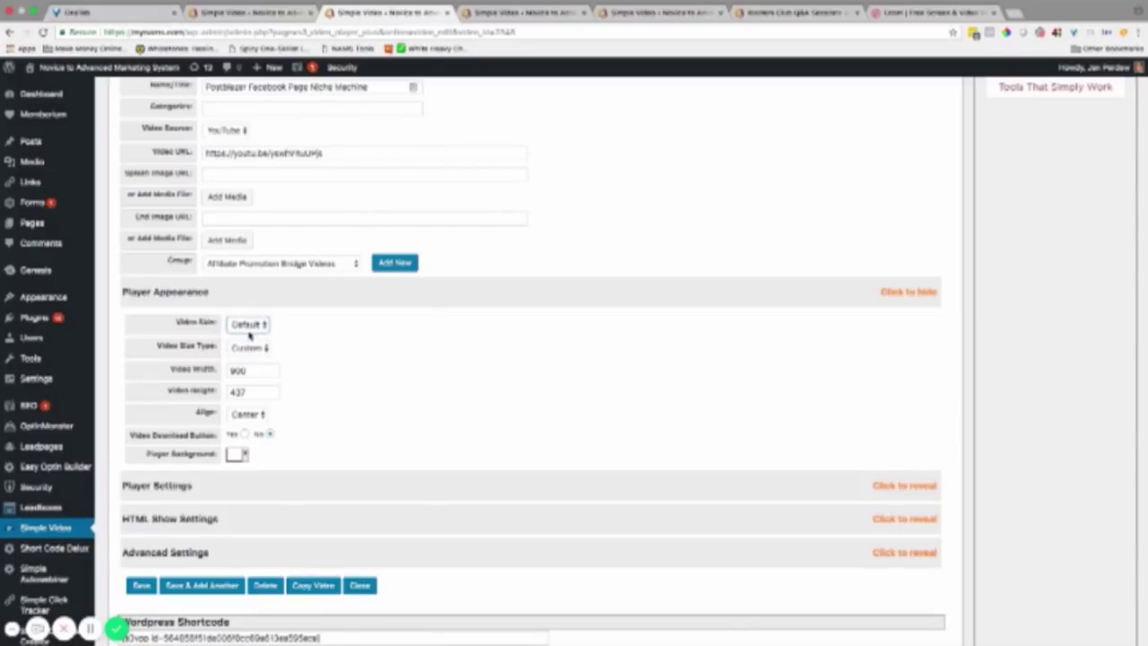
pyautogui.moveTo(31, 358)
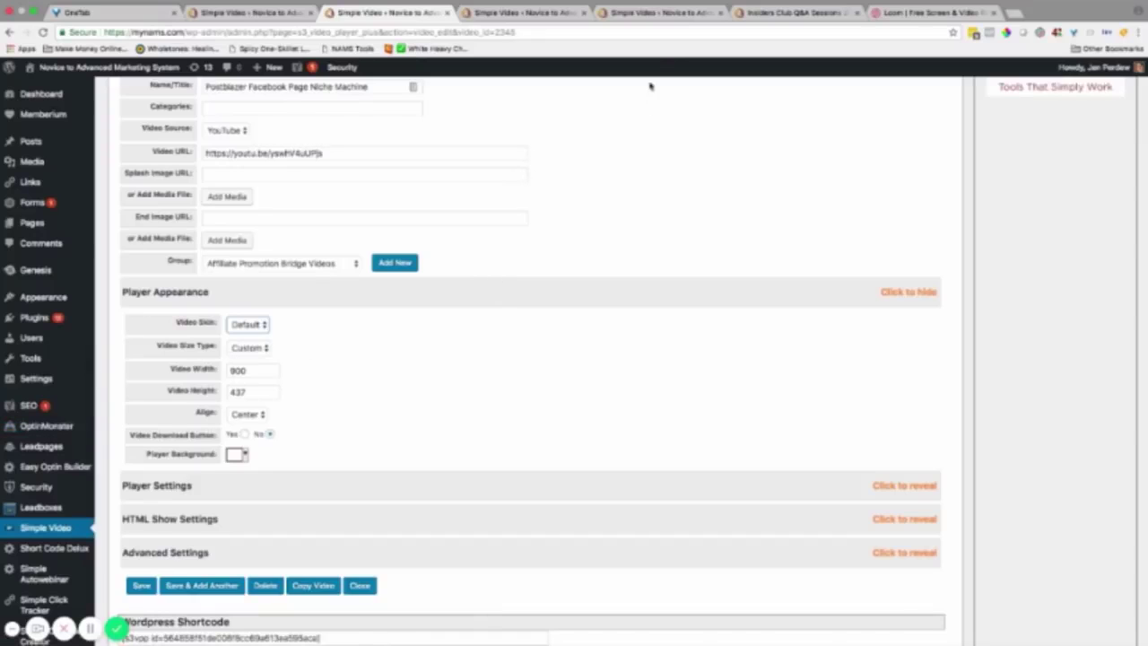
pyautogui.click(758, 16)
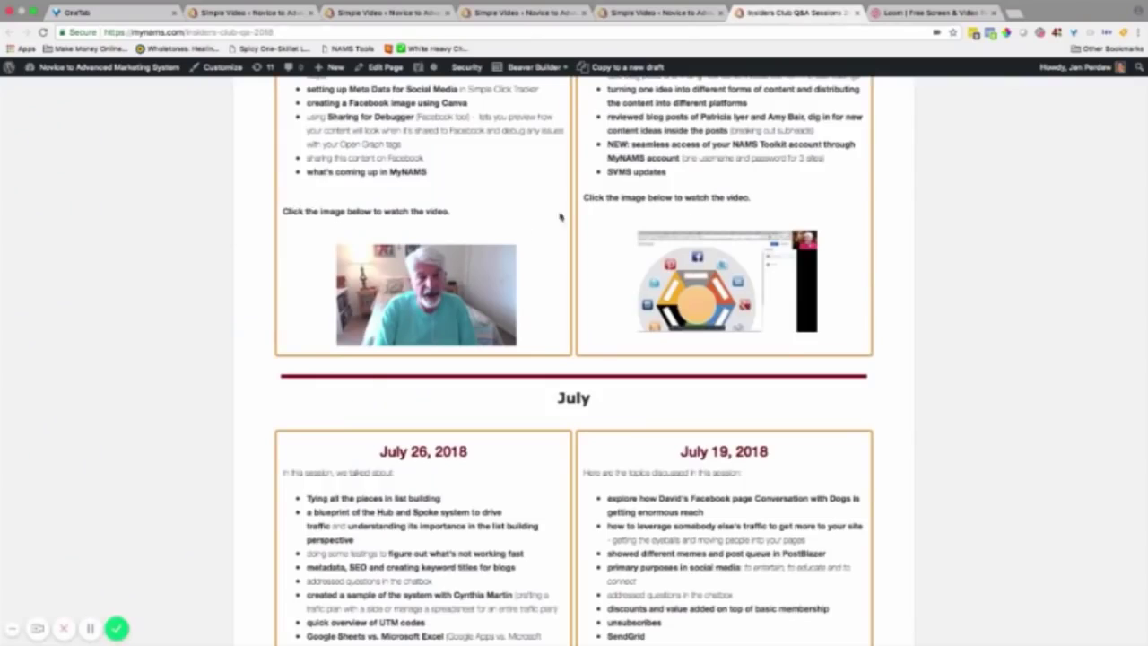
# Play a Q&A session video in the lightbox, close it, and return to the edit page
pyautogui.scroll(2, 557, 258)
pyautogui.scroll(3, 557, 258)
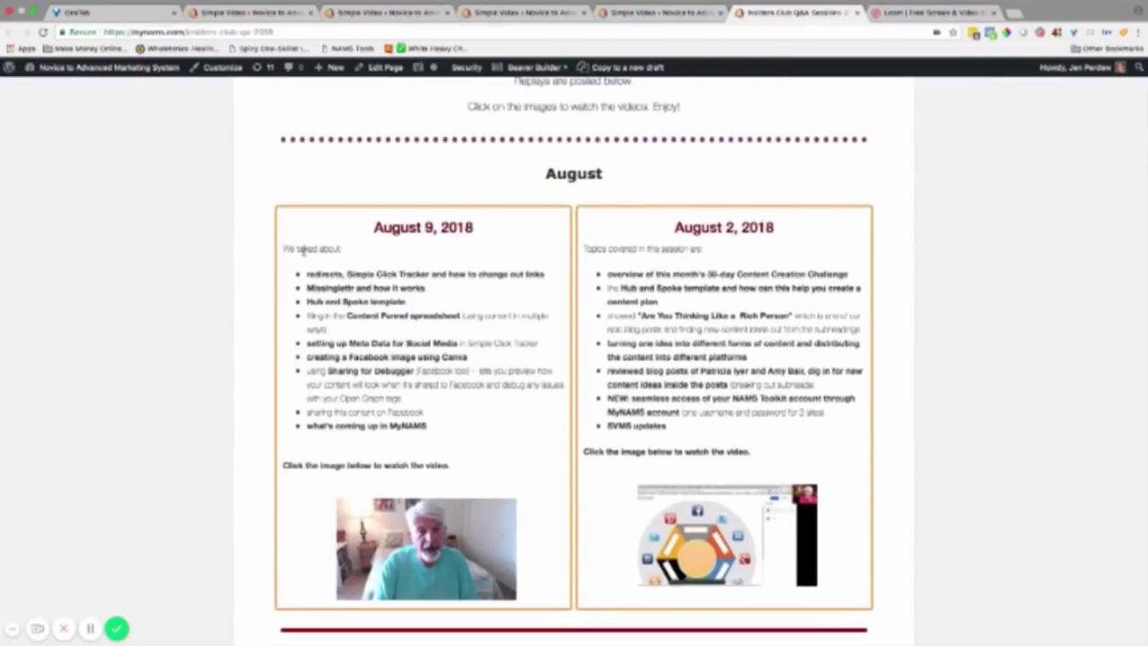
pyautogui.scroll(-3, 471, 366)
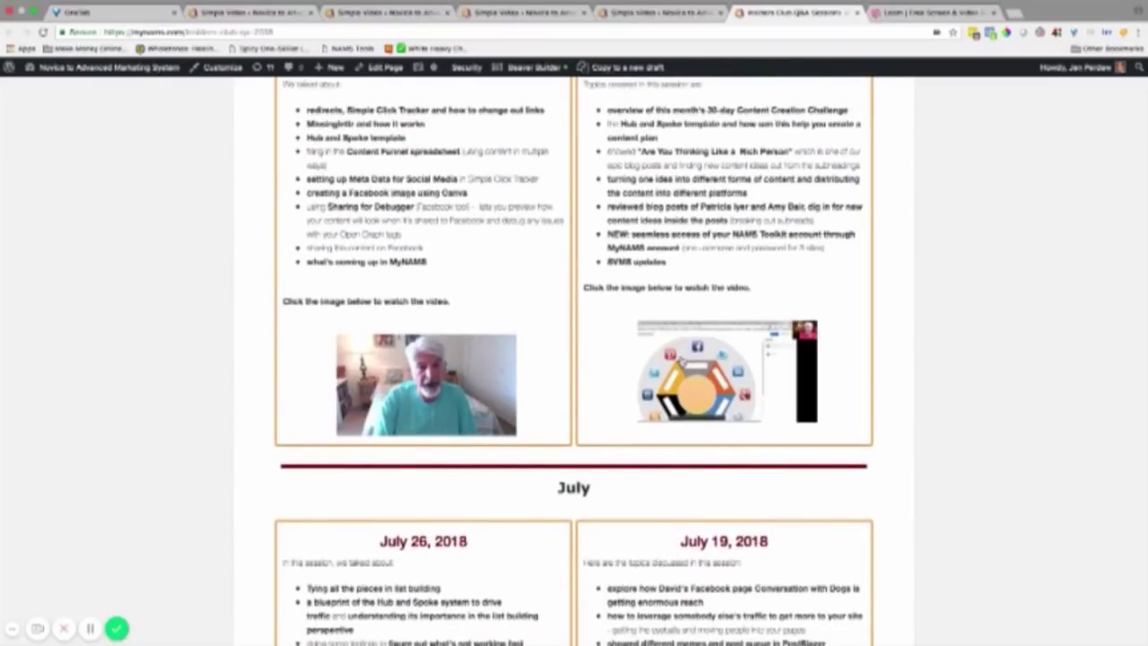
pyautogui.click(684, 360)
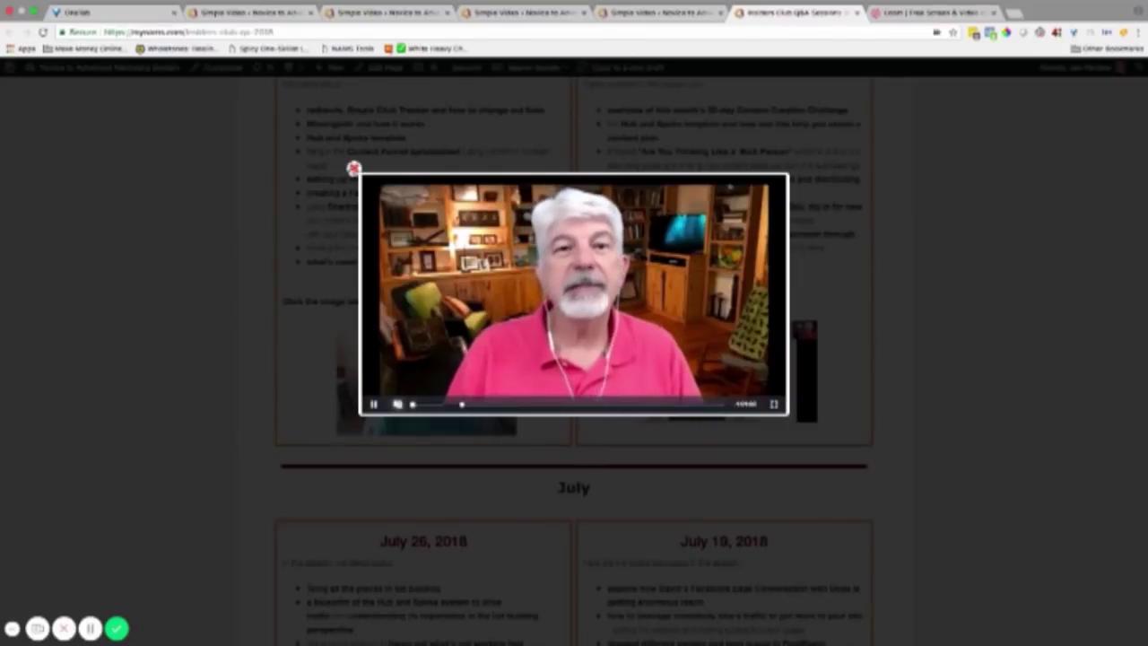
pyautogui.click(353, 168)
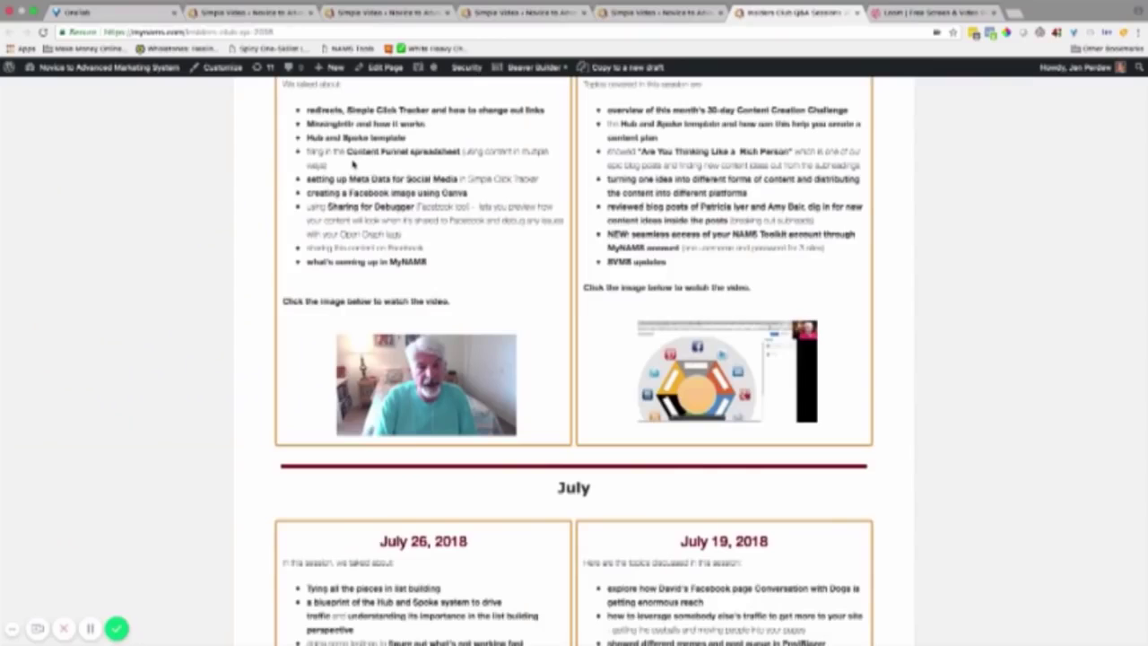
pyautogui.click(384, 15)
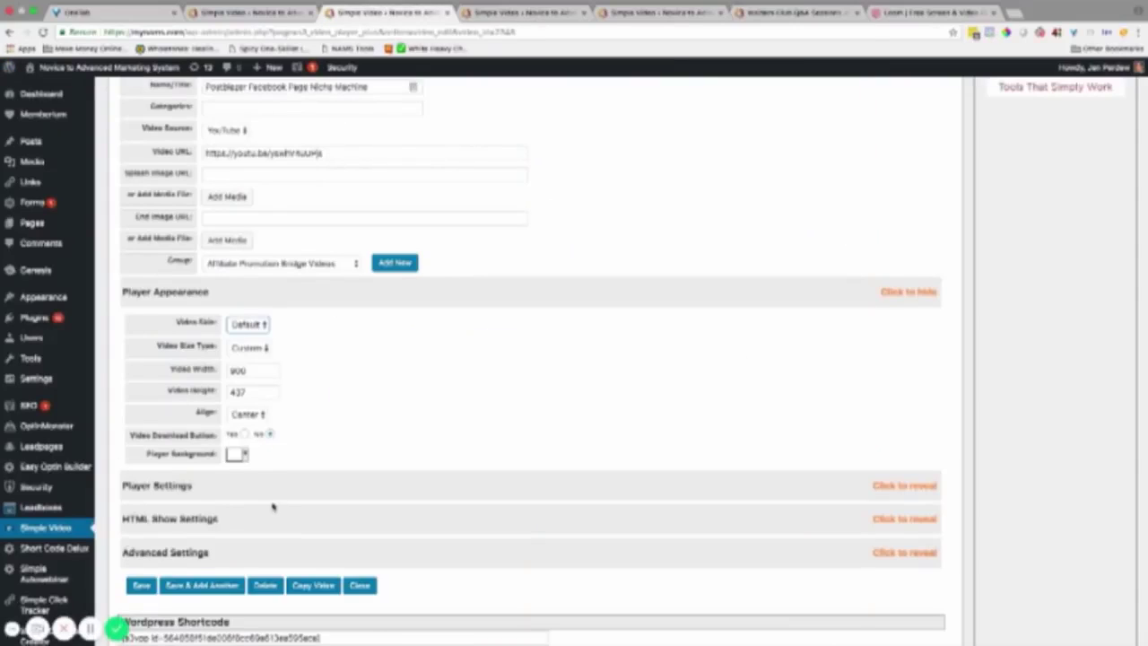
# Expand Player Settings to show Auto Play on, Loop off, and playback continuing on scroll
pyautogui.click(896, 491)
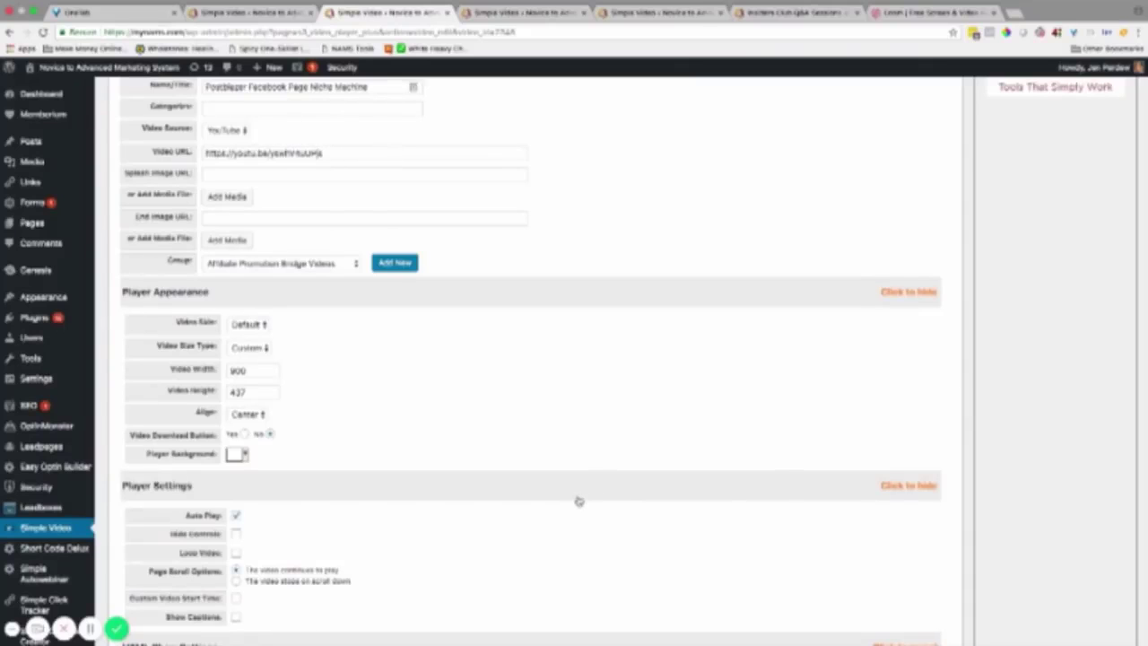
pyautogui.scroll(-3, 578, 502)
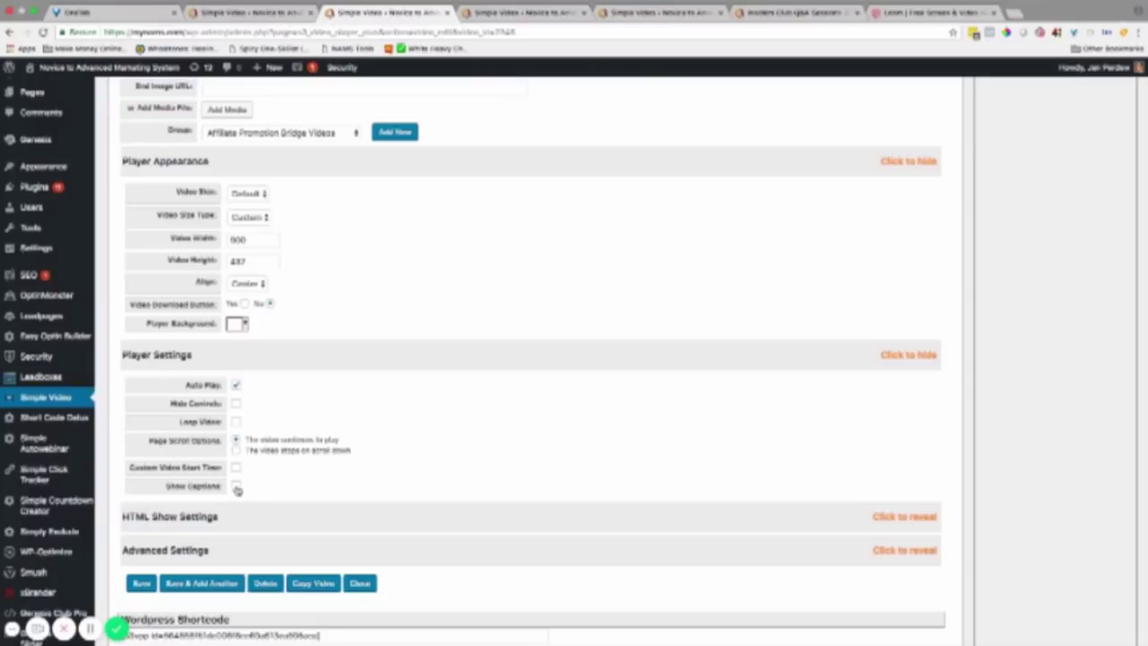
# Keep YouTube as the video source and place the cursor in the empty Splash Image URL field
pyautogui.scroll(5, 531, 307)
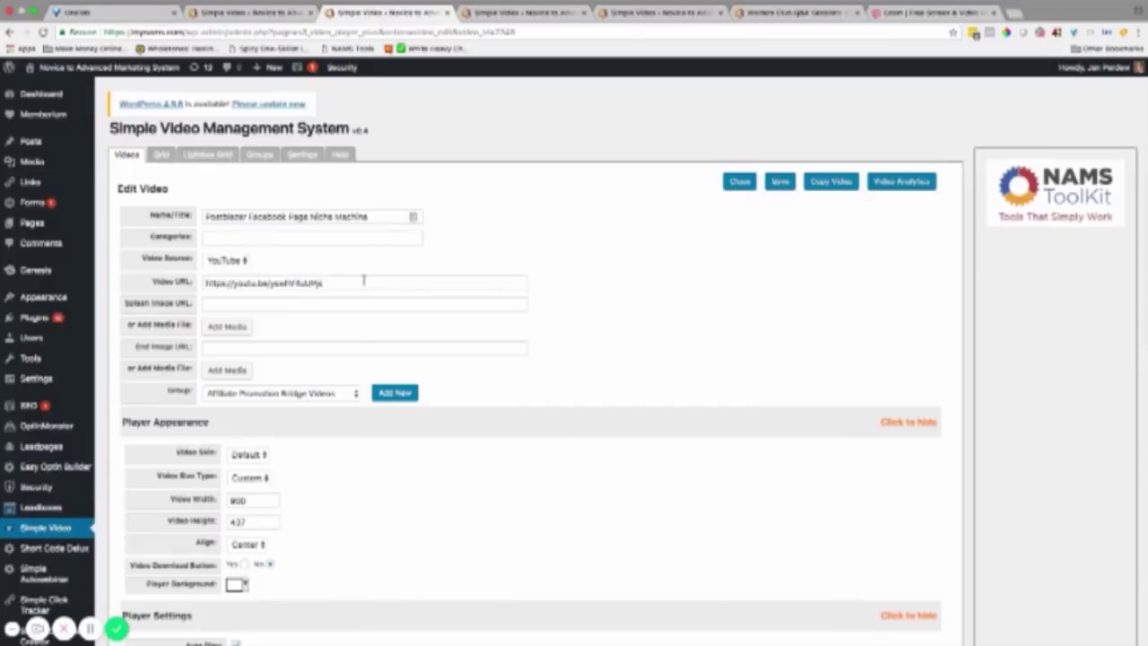
pyautogui.click(247, 261)
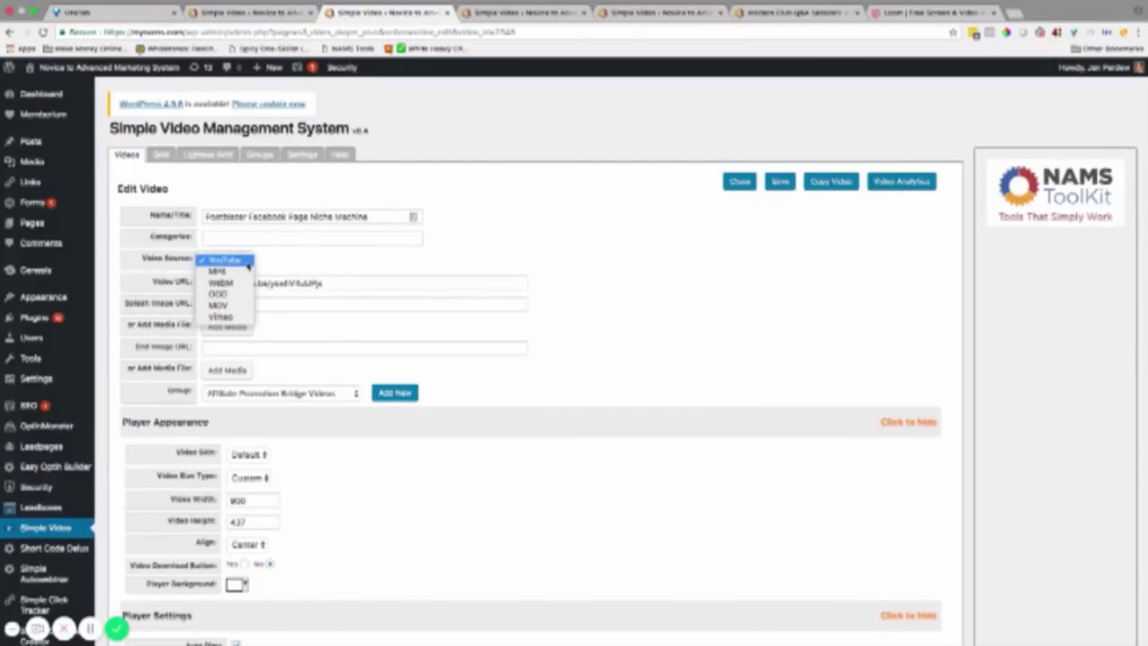
pyautogui.click(352, 269)
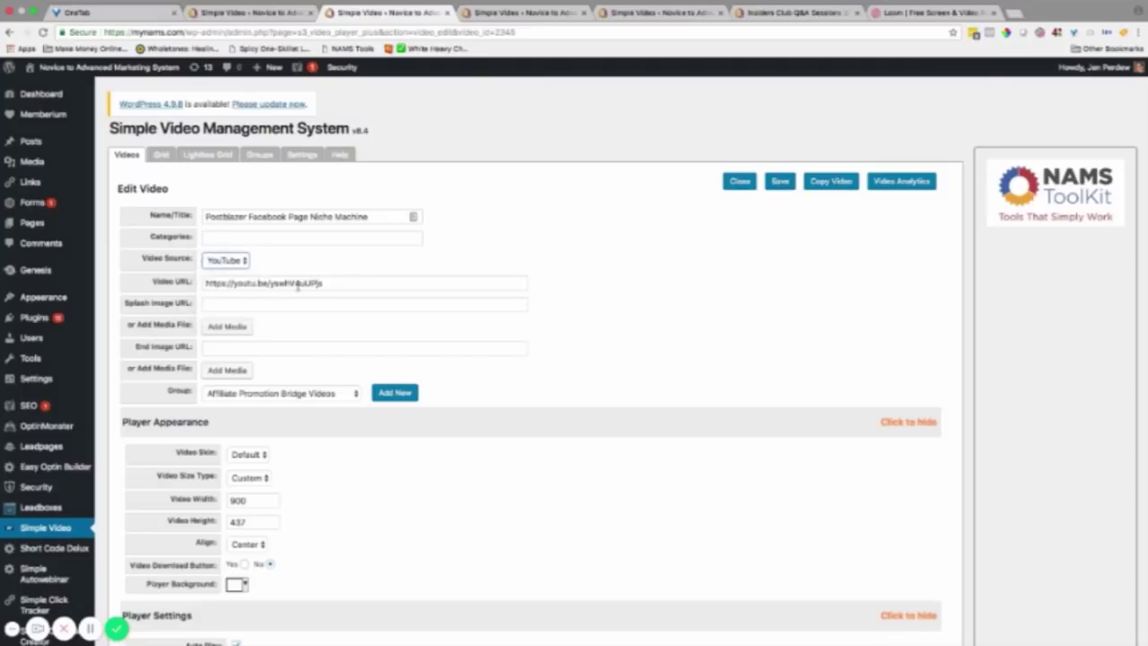
pyautogui.click(232, 303)
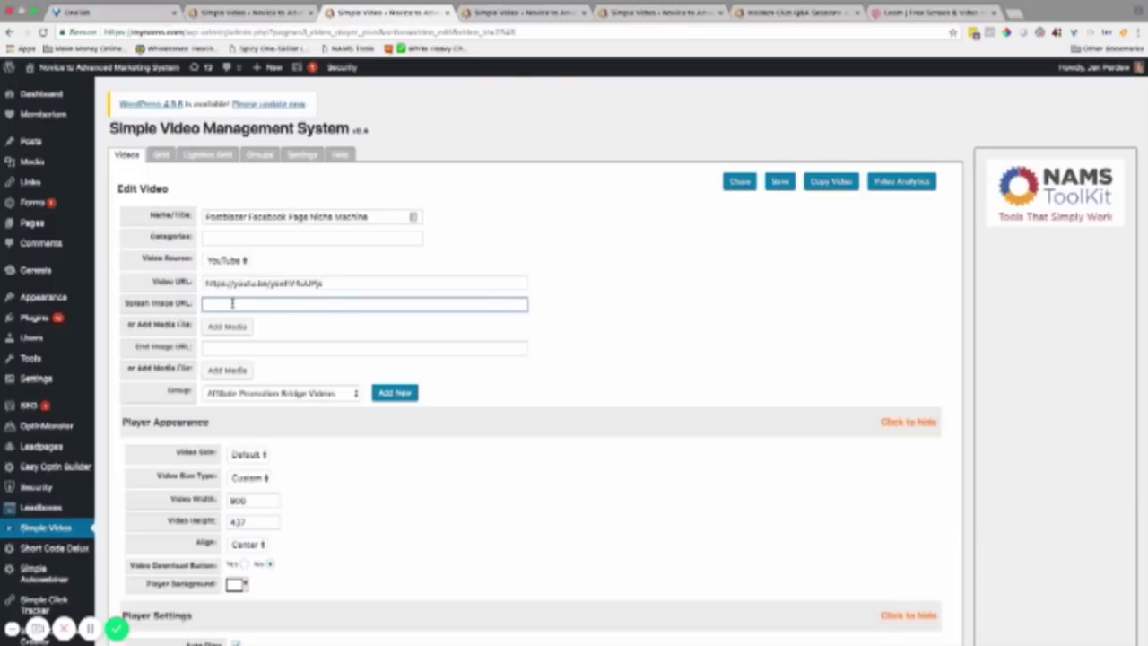
pyautogui.scroll(-1, 242, 303)
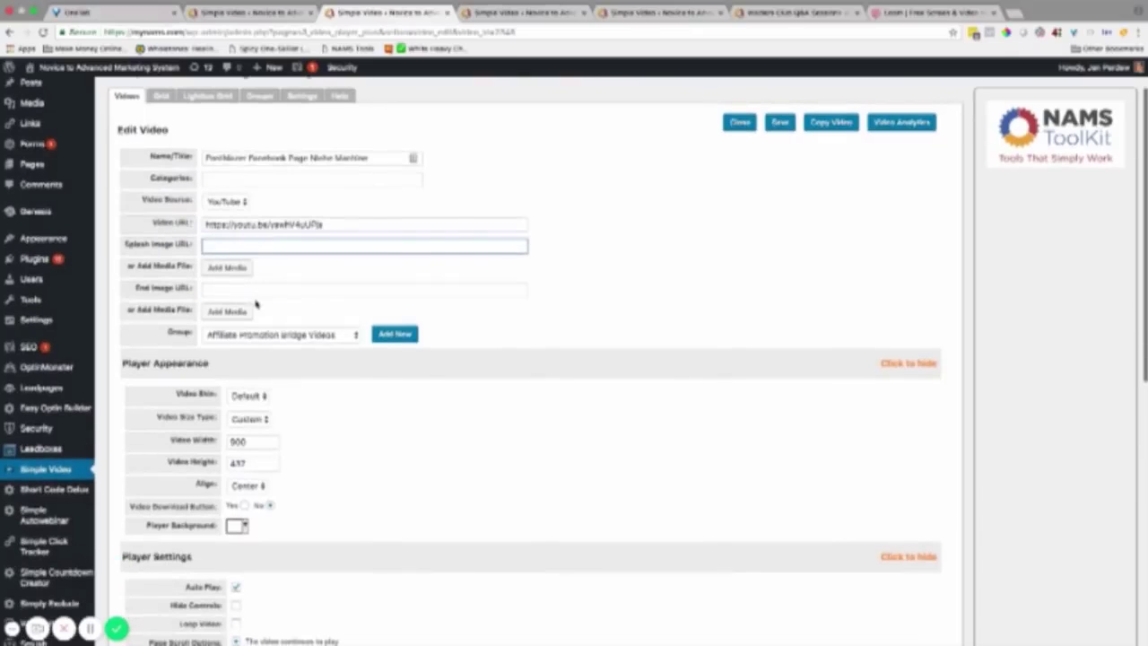
# Select the Google Drive Part 1 video's MP4 URL and open the Cloudstorage tutorials page that uses it
pyautogui.click(507, 15)
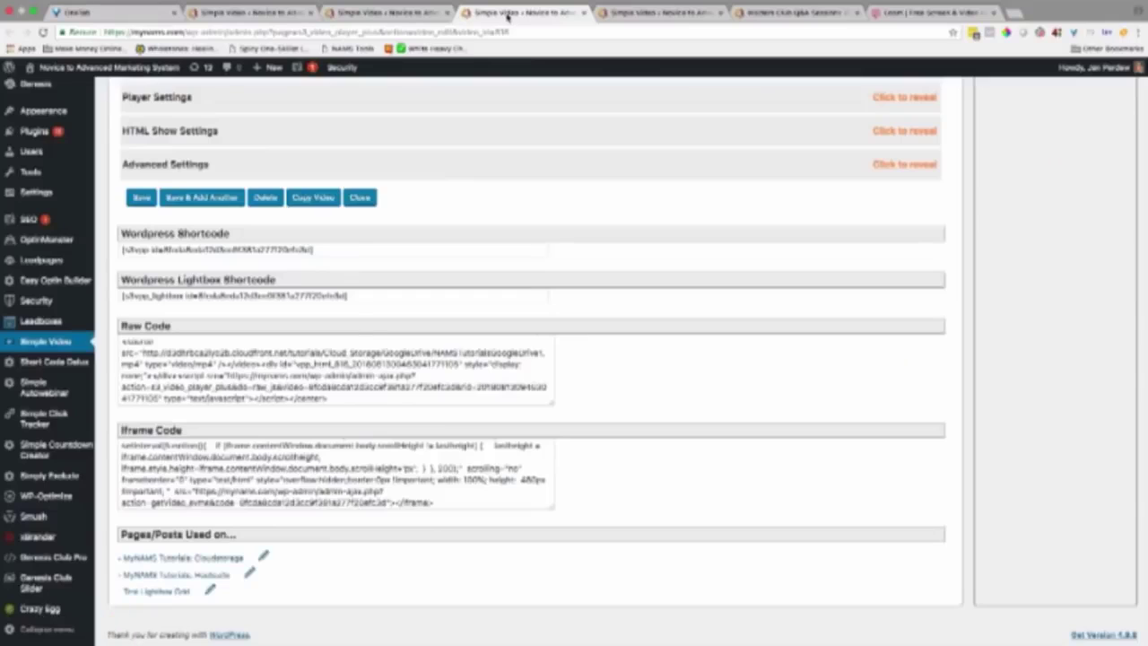
pyautogui.scroll(5, 314, 135)
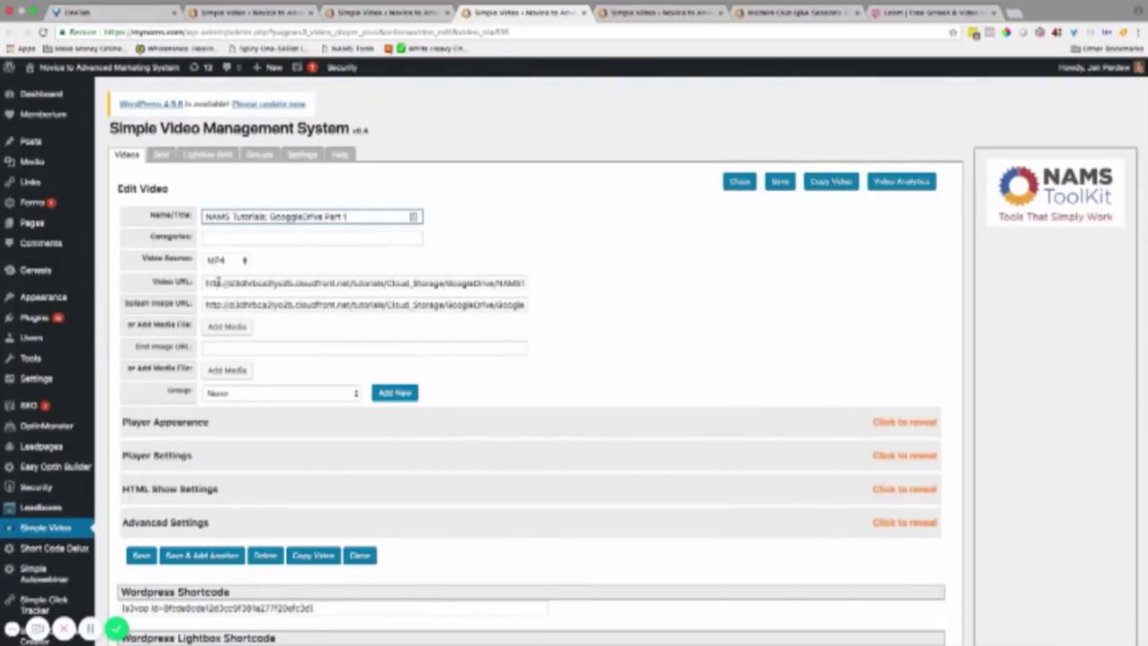
pyautogui.moveTo(219, 283); pyautogui.dragTo(507, 285)
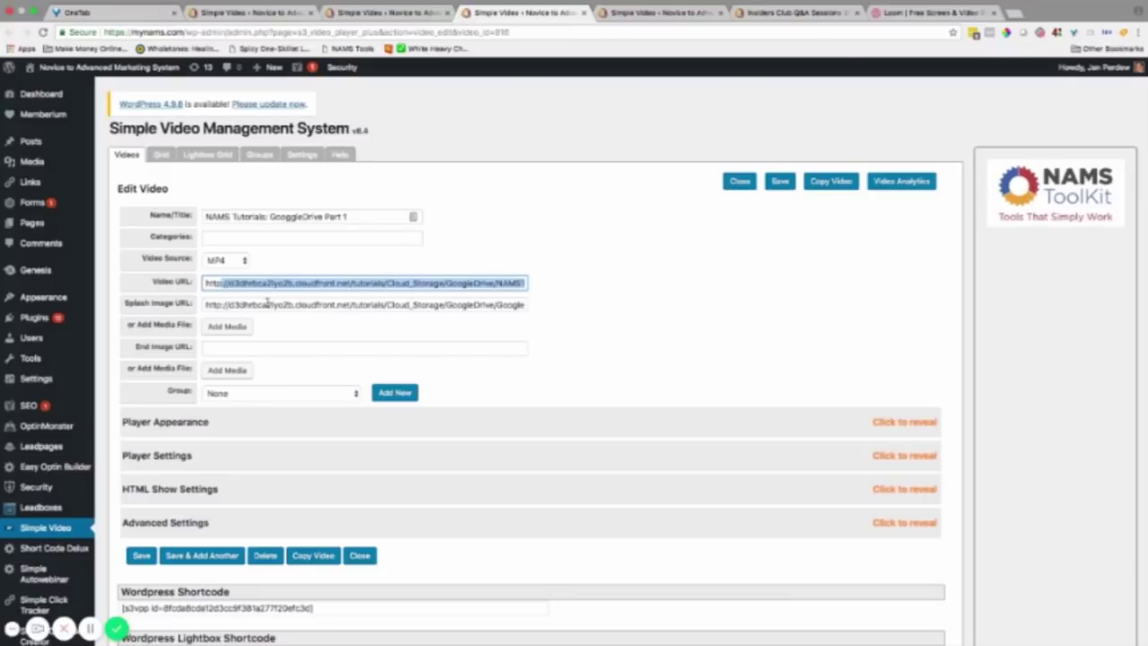
pyautogui.scroll(-8, 269, 323)
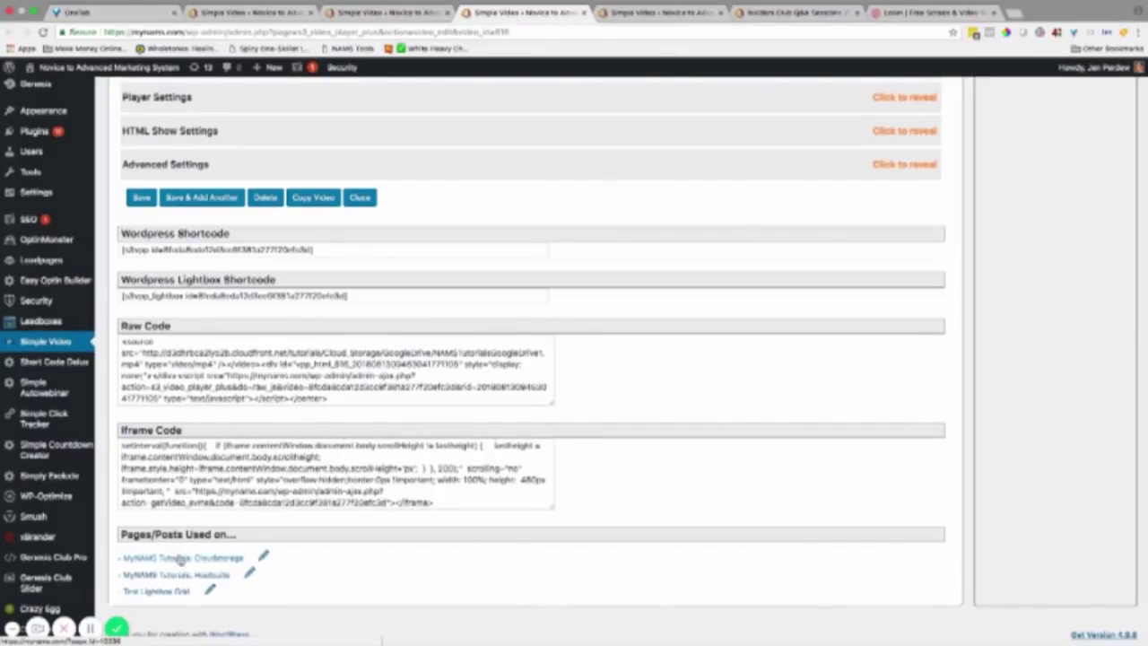
pyautogui.click(184, 559)
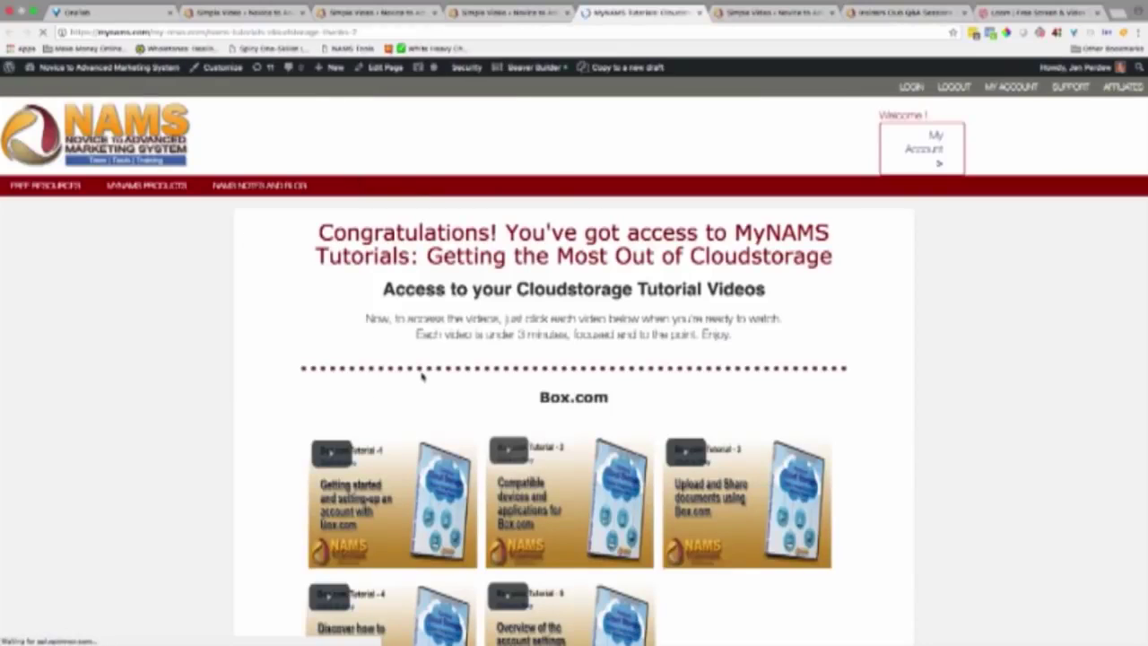
# Scroll through the Getting the Most Out of Cloudstorage page to its Box.com video grid
pyautogui.scroll(-3, 422, 377)
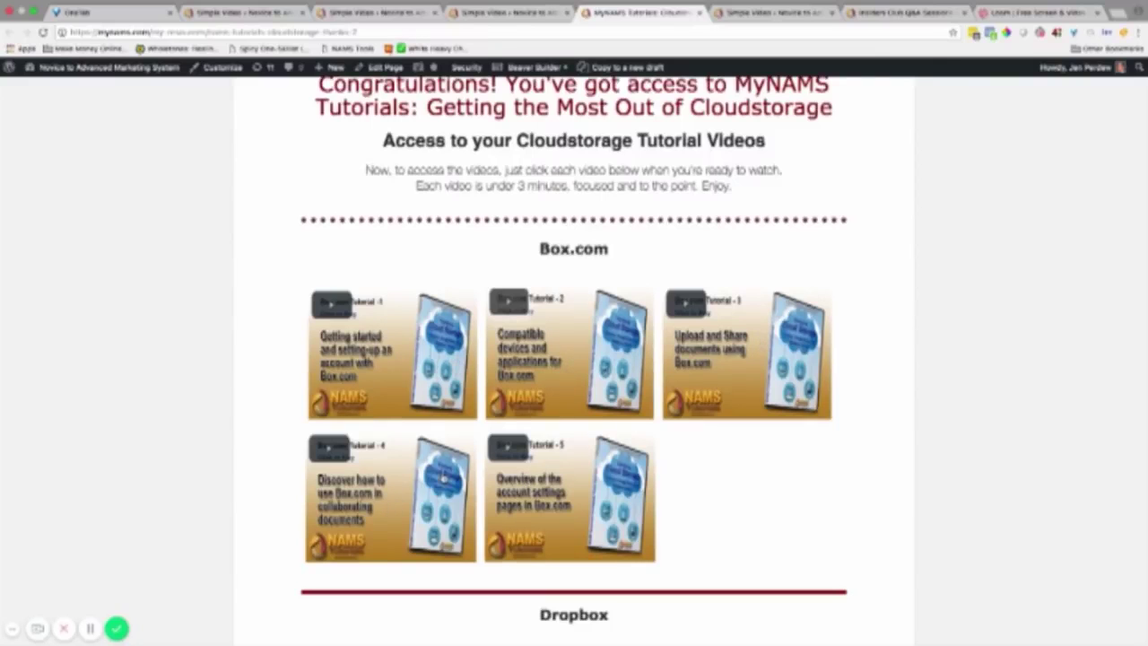
pyautogui.scroll(-10, 443, 477)
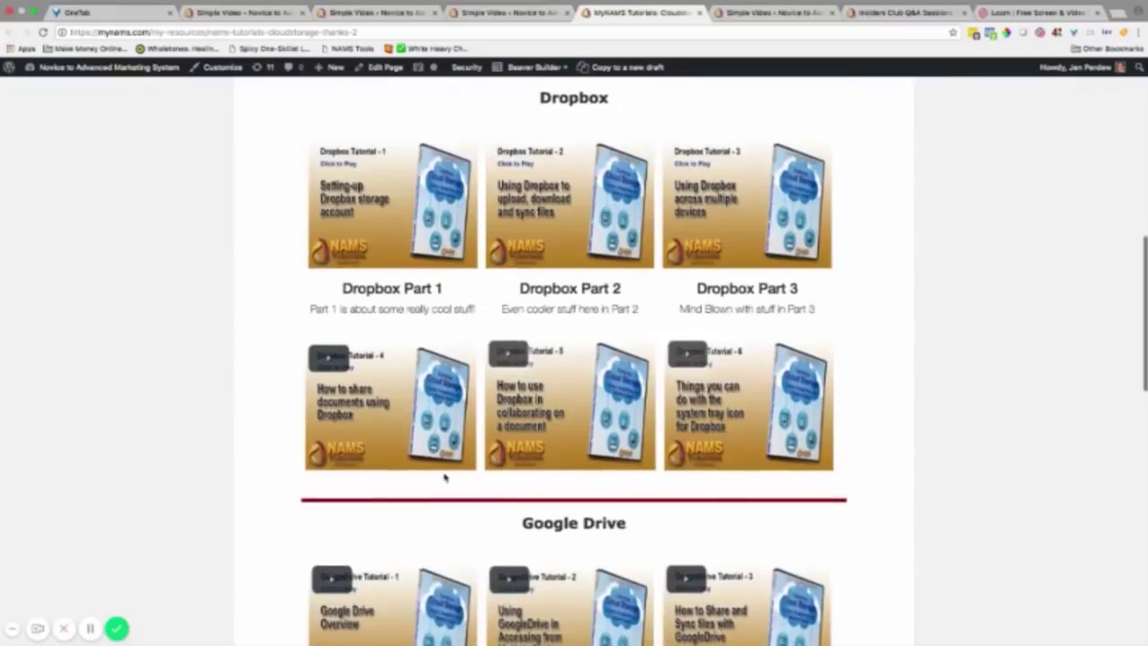
pyautogui.scroll(-3, 443, 477)
pyautogui.scroll(7, 446, 479)
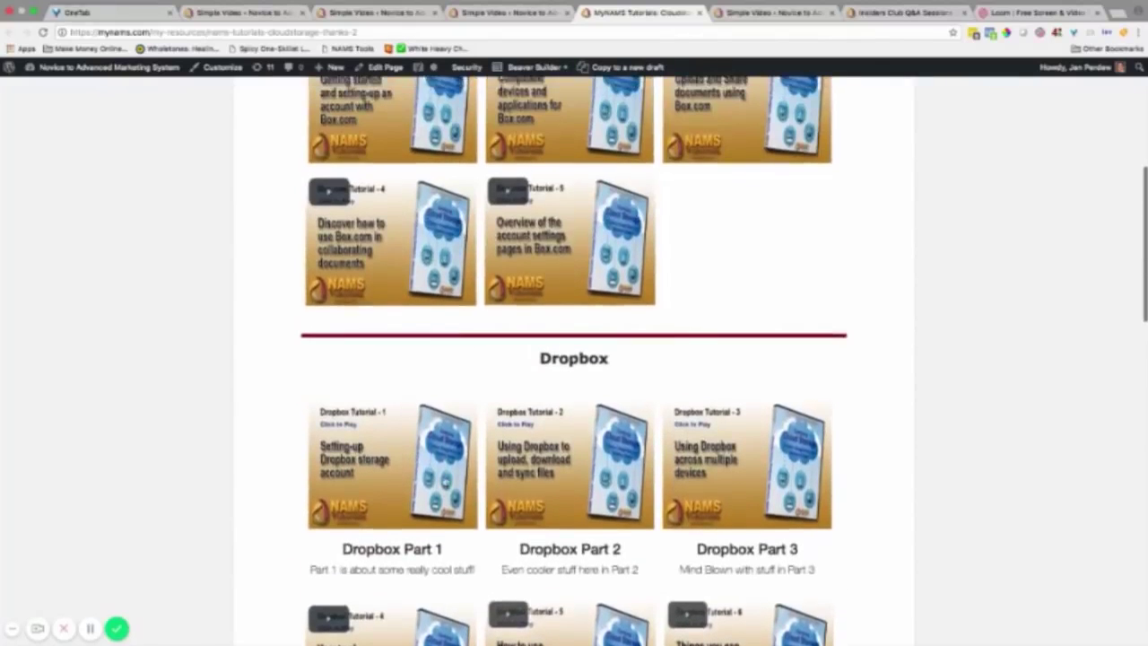
pyautogui.scroll(-8, 448, 477)
pyautogui.scroll(5, 453, 477)
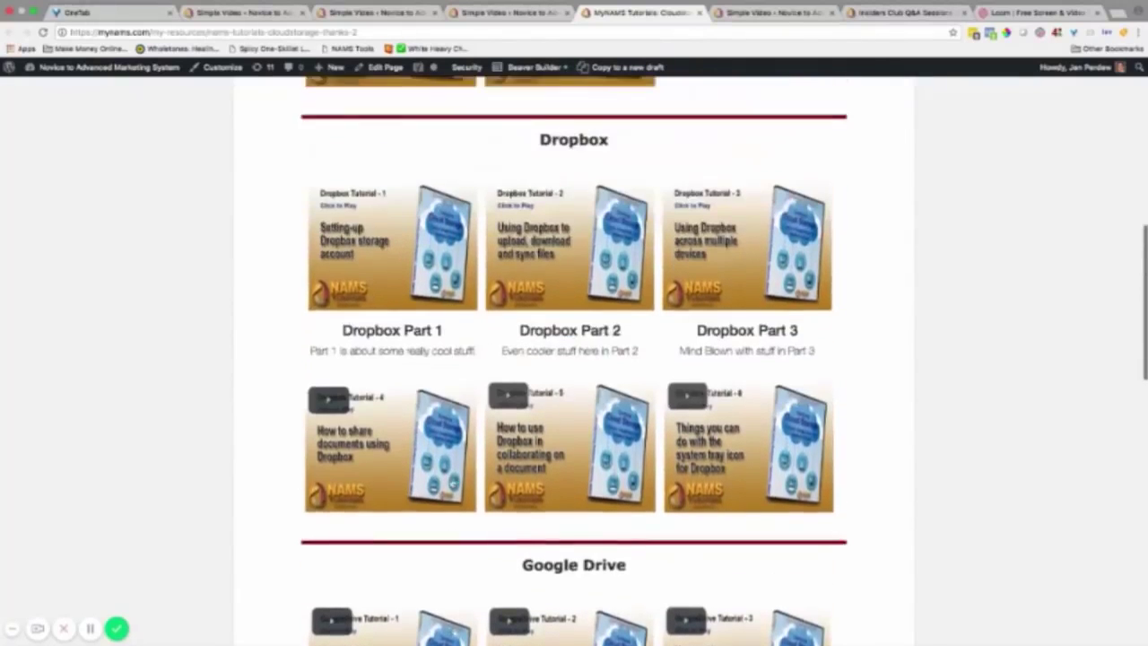
pyautogui.scroll(4, 453, 477)
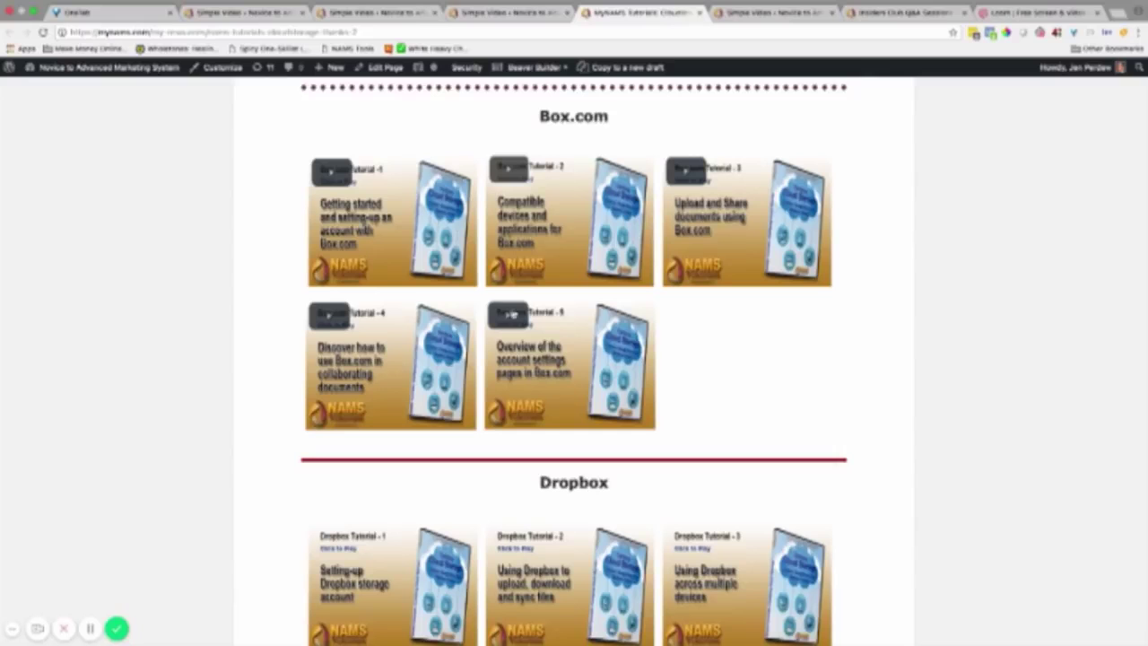
# Play Box.com Tutorial - 5 in a lightbox, close it, and return to the Postblazer edit page
pyautogui.rightClick(508, 321)
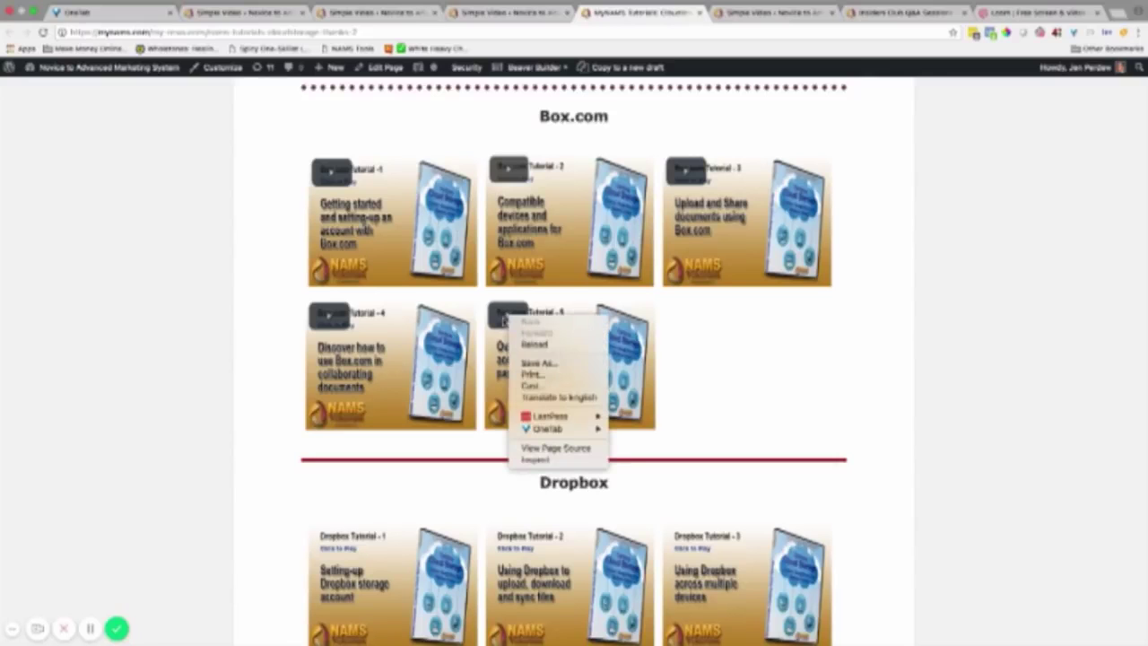
pyautogui.click(505, 319)
pyautogui.click(505, 320)
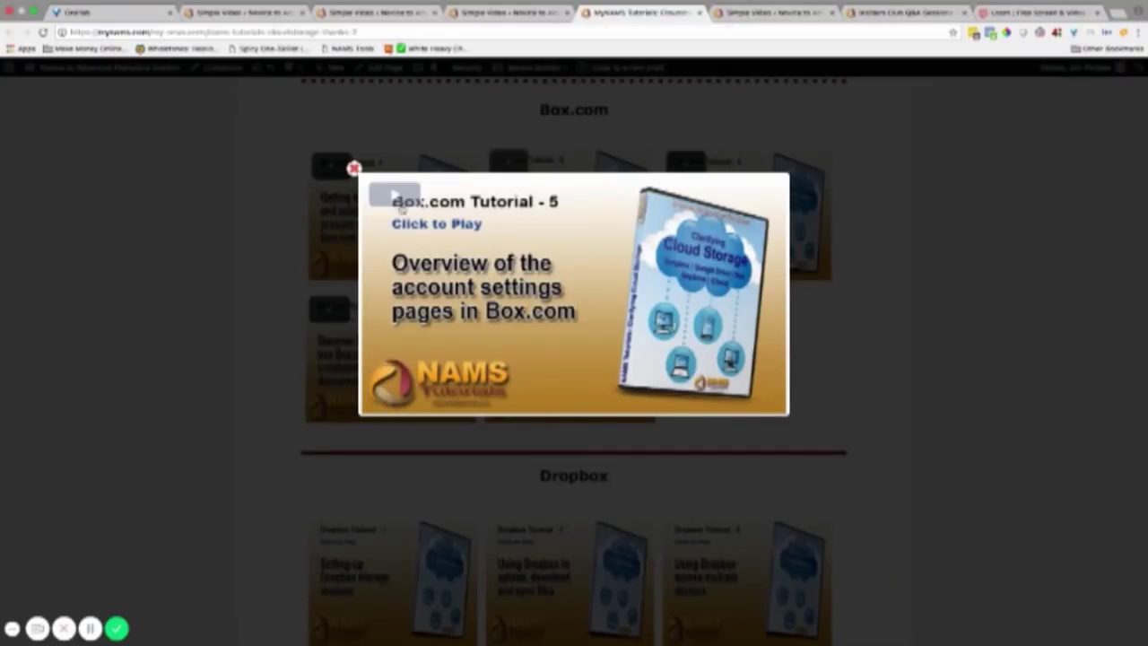
pyautogui.click(353, 168)
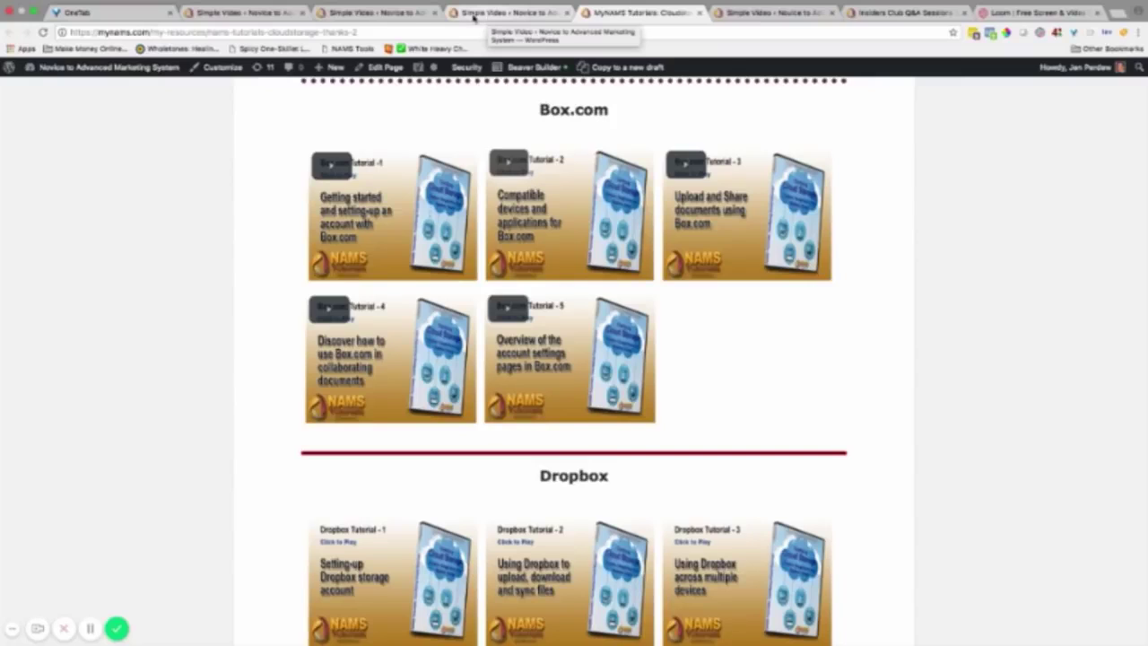
pyautogui.click(365, 17)
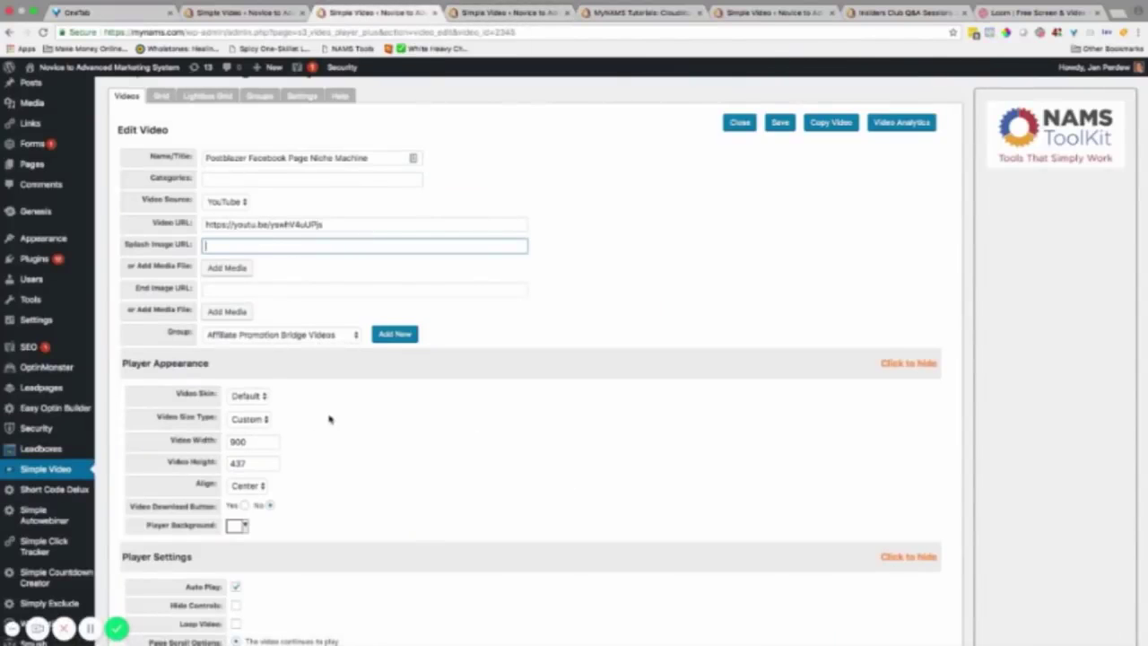
# Scroll the Postblazer edit form to its Raw Code, Iframe Code and Pages/Posts Used on sections
pyautogui.scroll(-2, 329, 419)
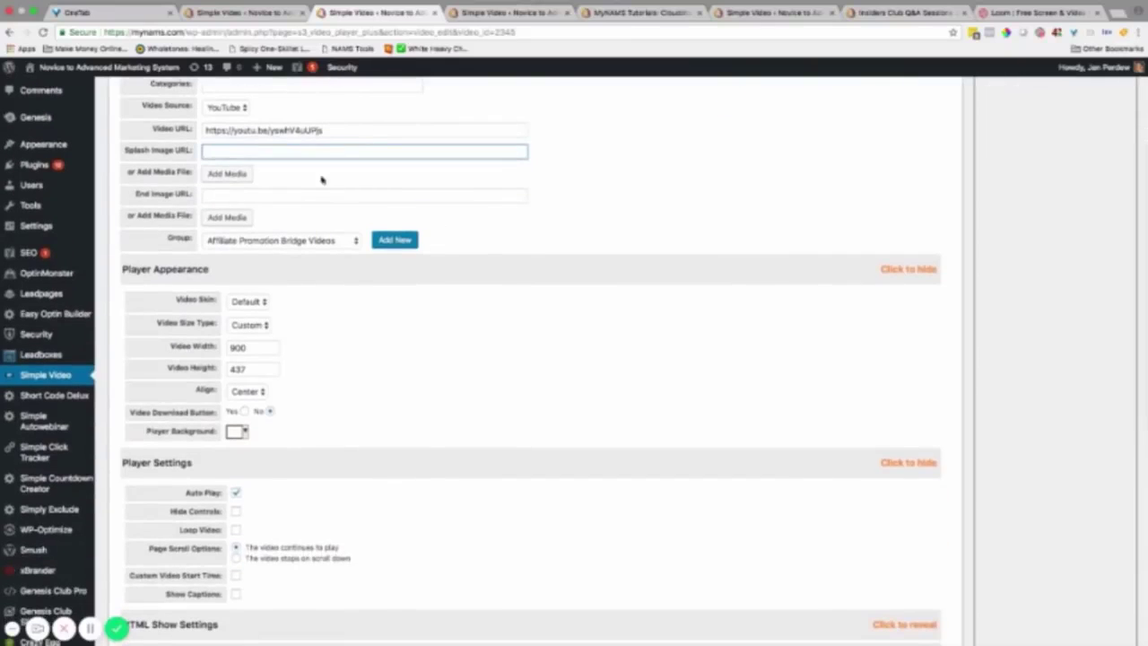
pyautogui.scroll(-9, 359, 300)
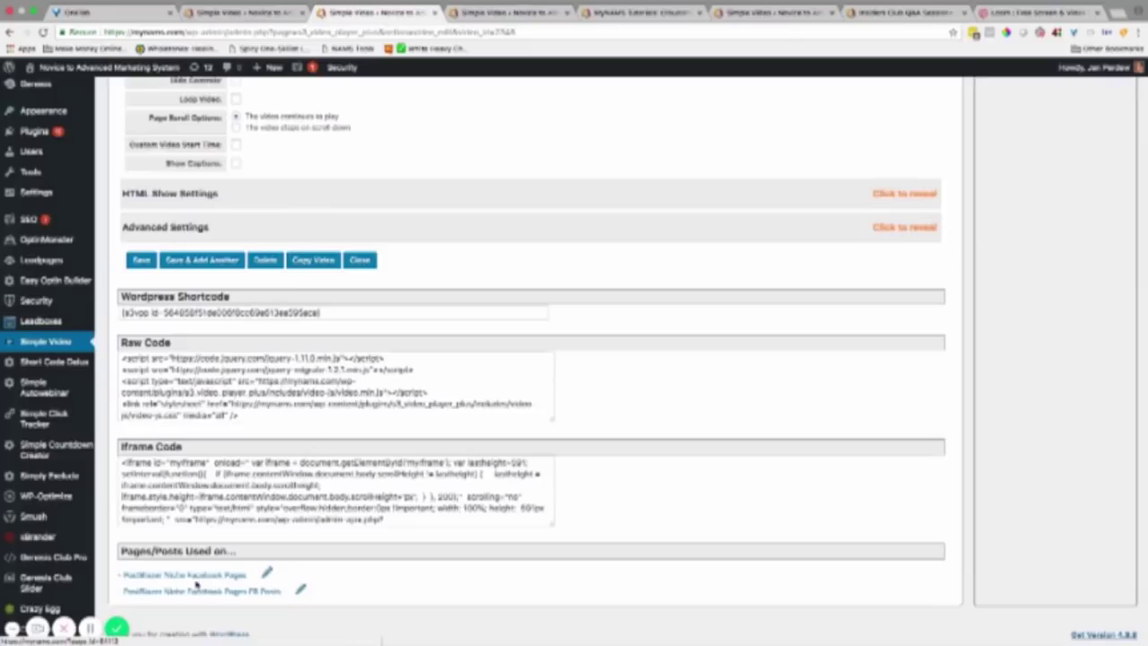
pyautogui.scroll(1, 309, 290)
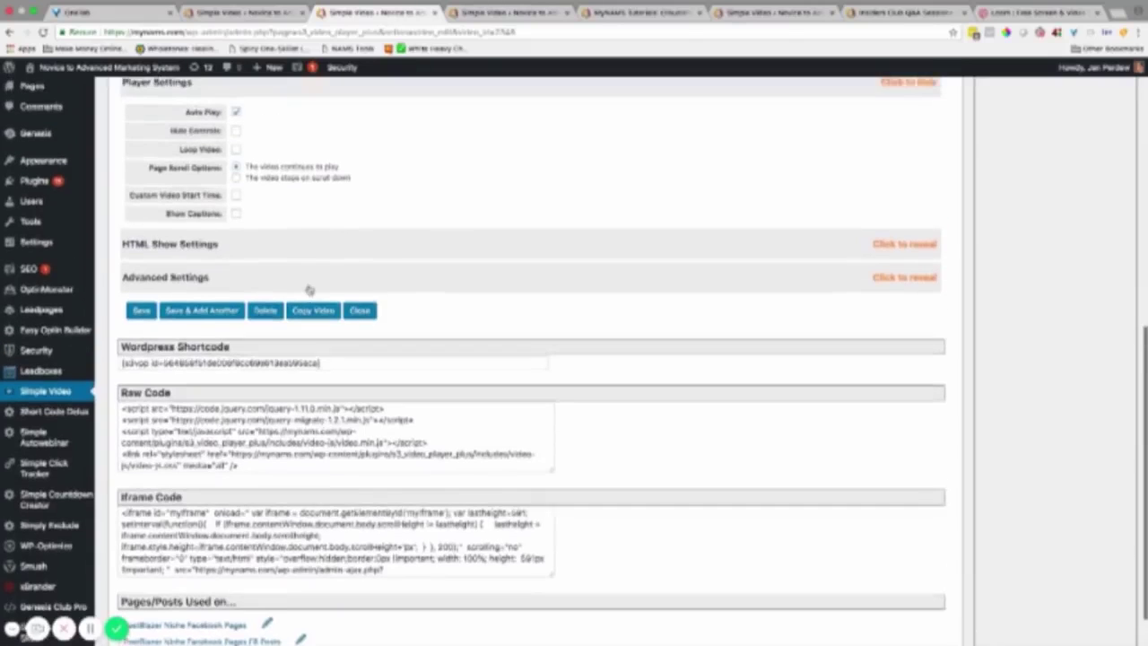
pyautogui.scroll(5, 308, 290)
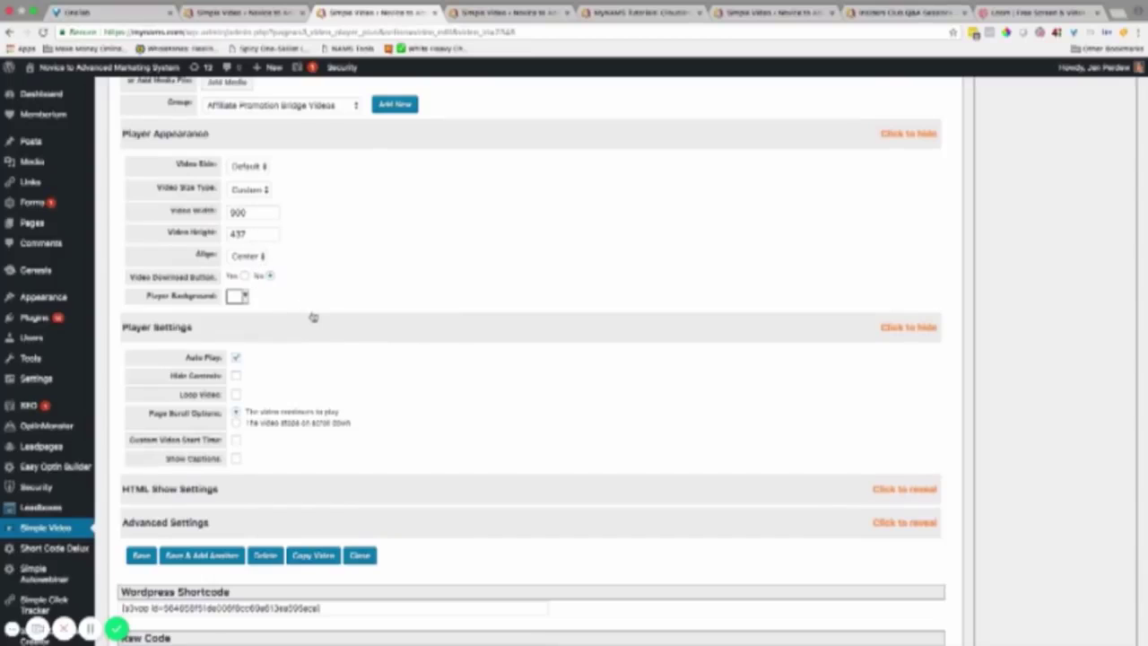
pyautogui.scroll(-6, 313, 318)
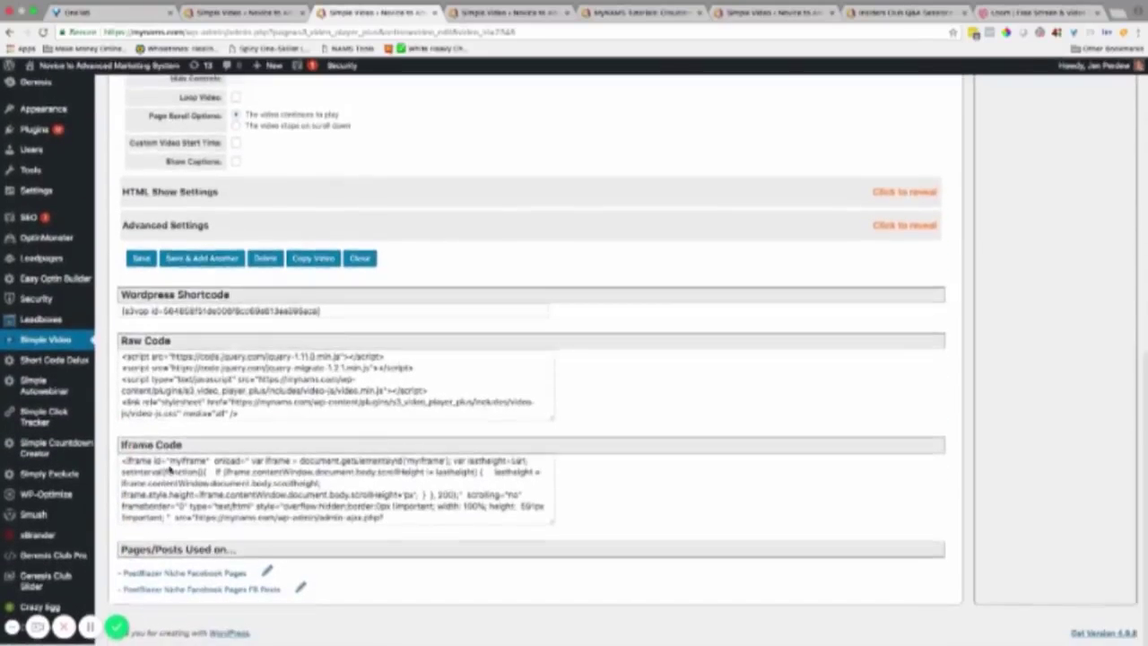